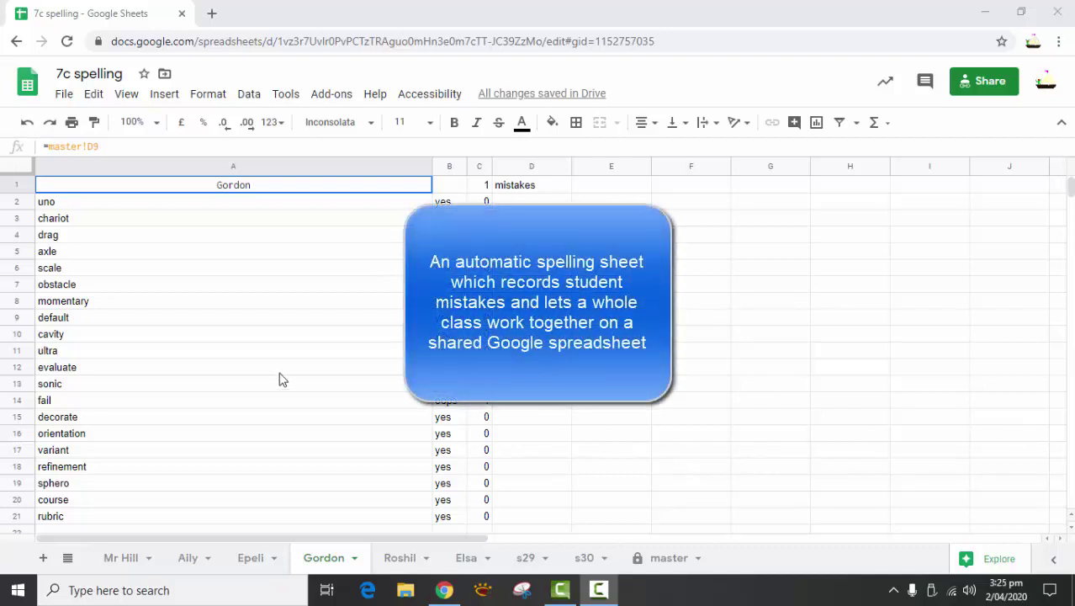
Step: View the teacher's blank sheet, then a student's sheet with yes/oops marks and 6 mistakes
click(126, 562)
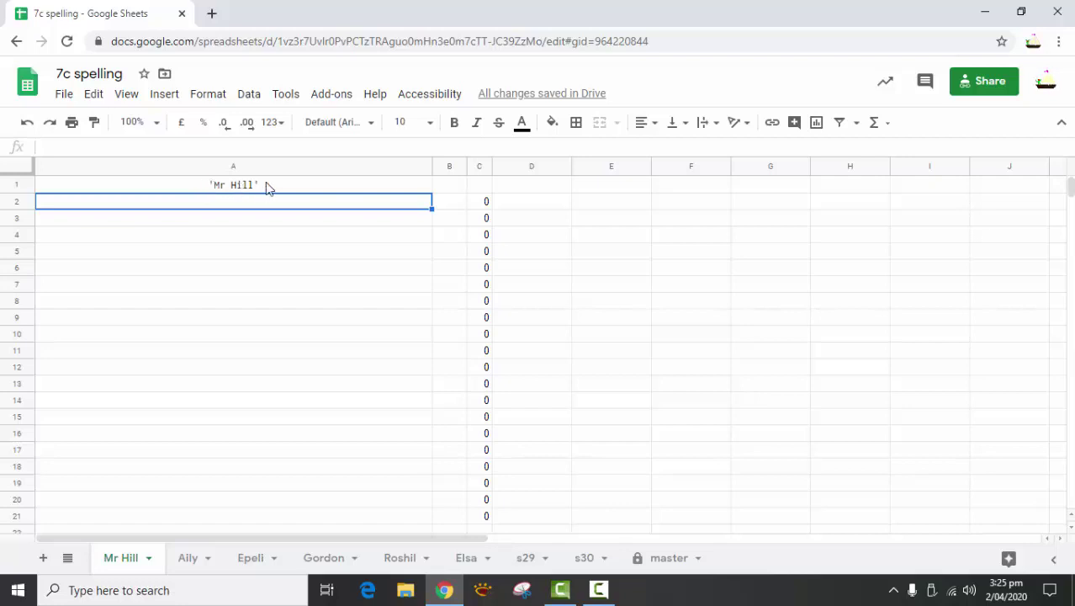
click(189, 559)
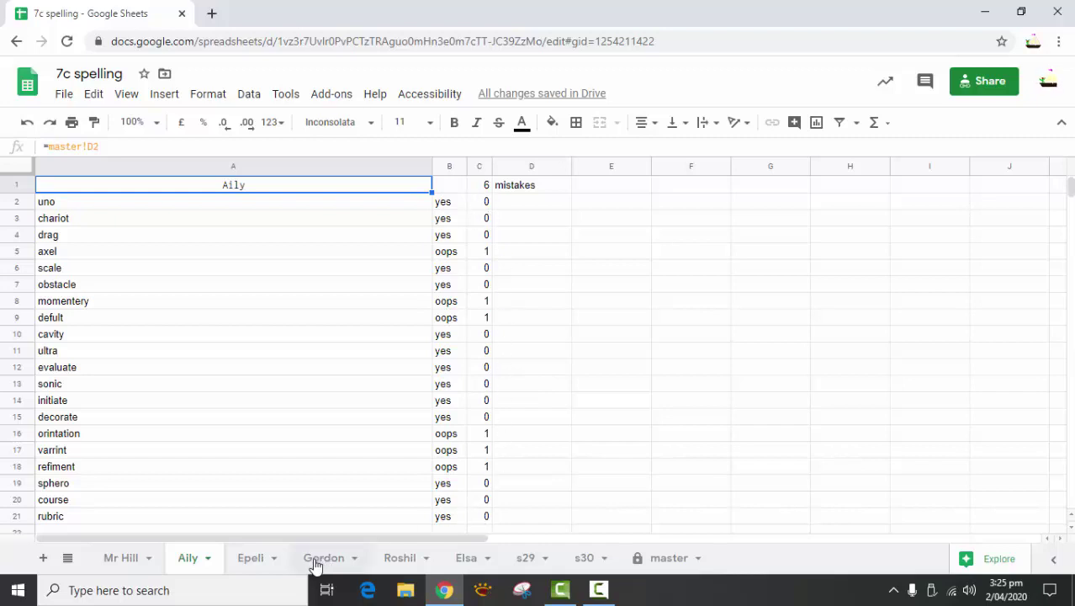
Step: Check the master list's test words in A2 and A3, then return to the teacher's sheet
click(668, 562)
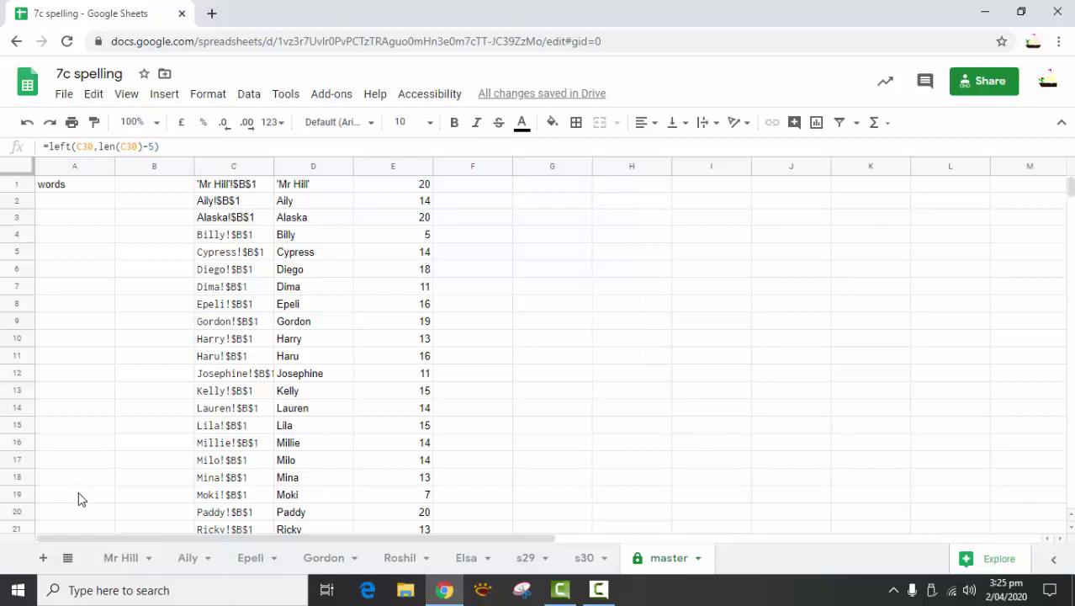
click(69, 202)
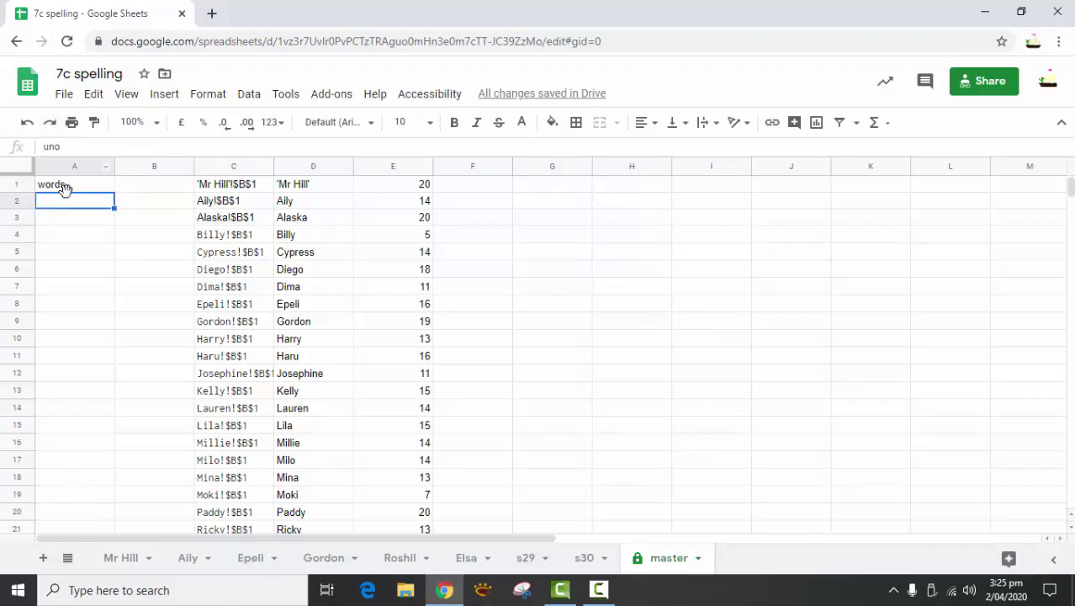
click(57, 220)
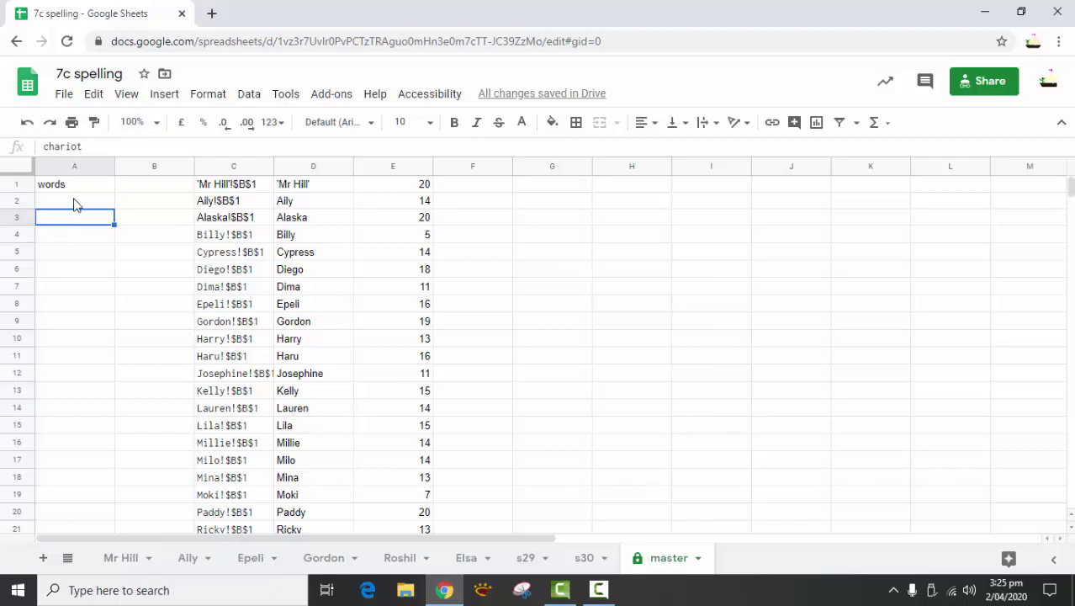
click(74, 203)
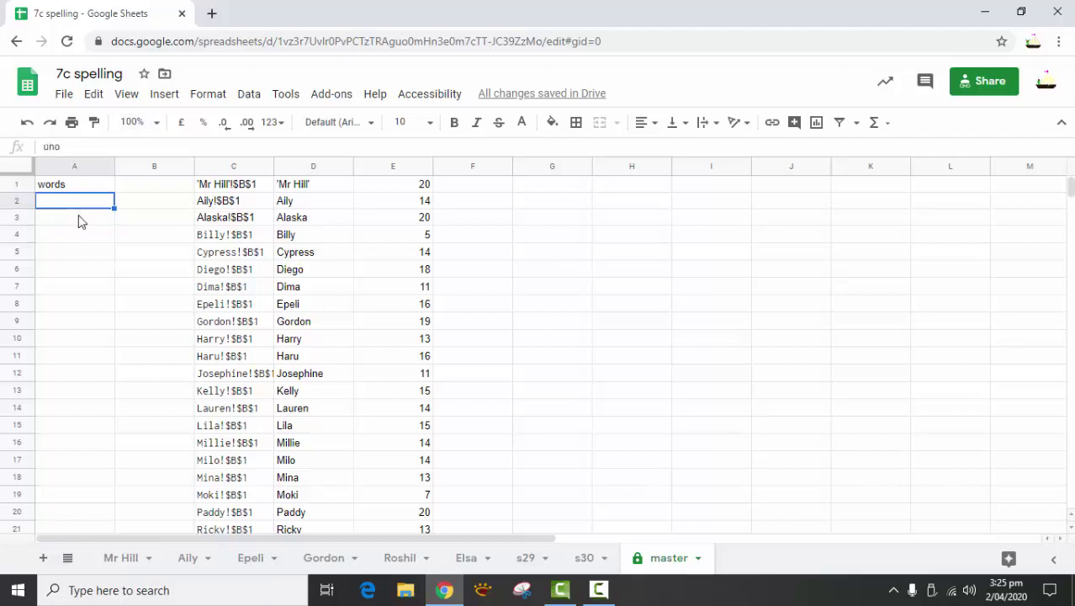
click(120, 559)
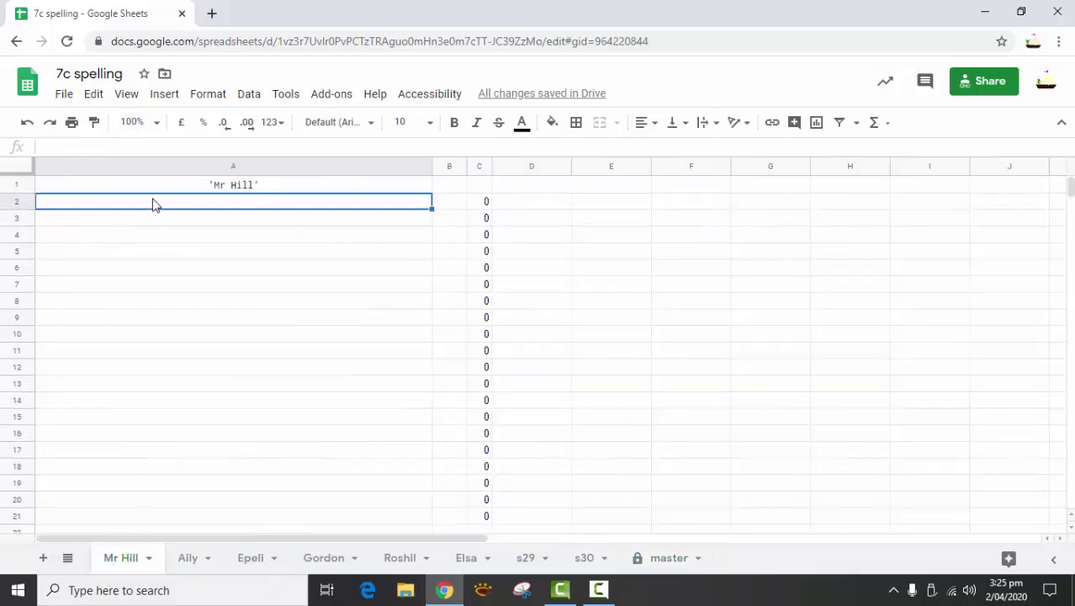
Step: Enter 'uno' as the first answer in A2, correcting the initial 'one', so it shows yes
text(one)
key(Return)
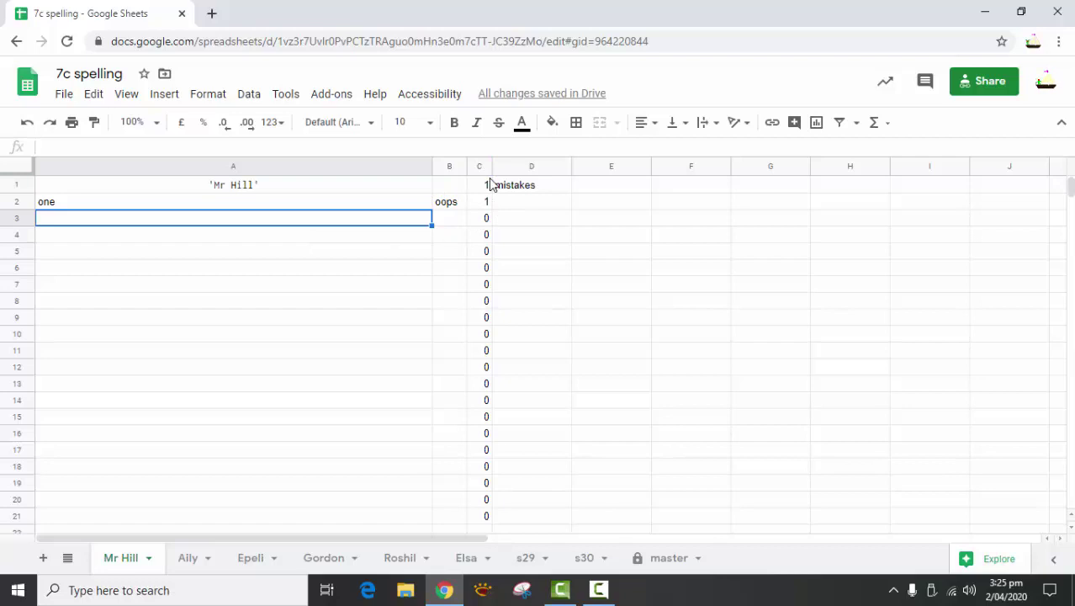
click(74, 209)
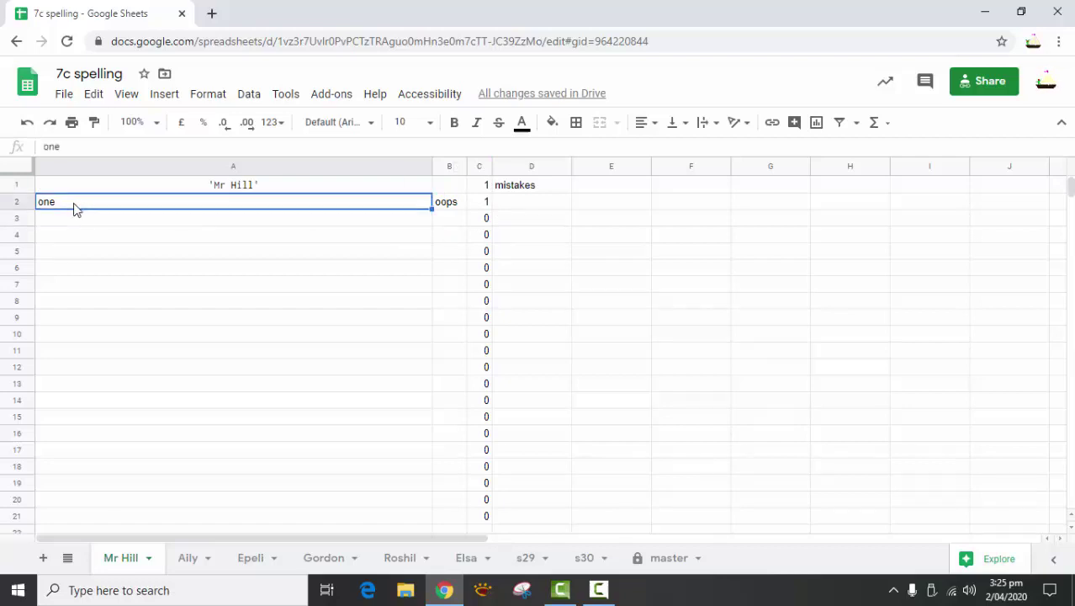
text(uno)
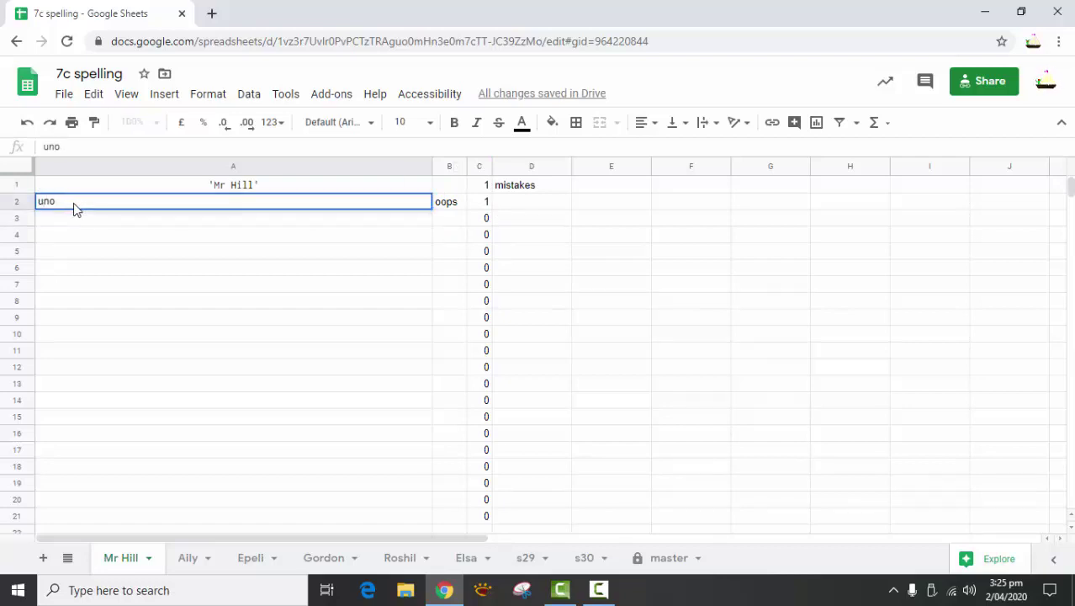
key(Return)
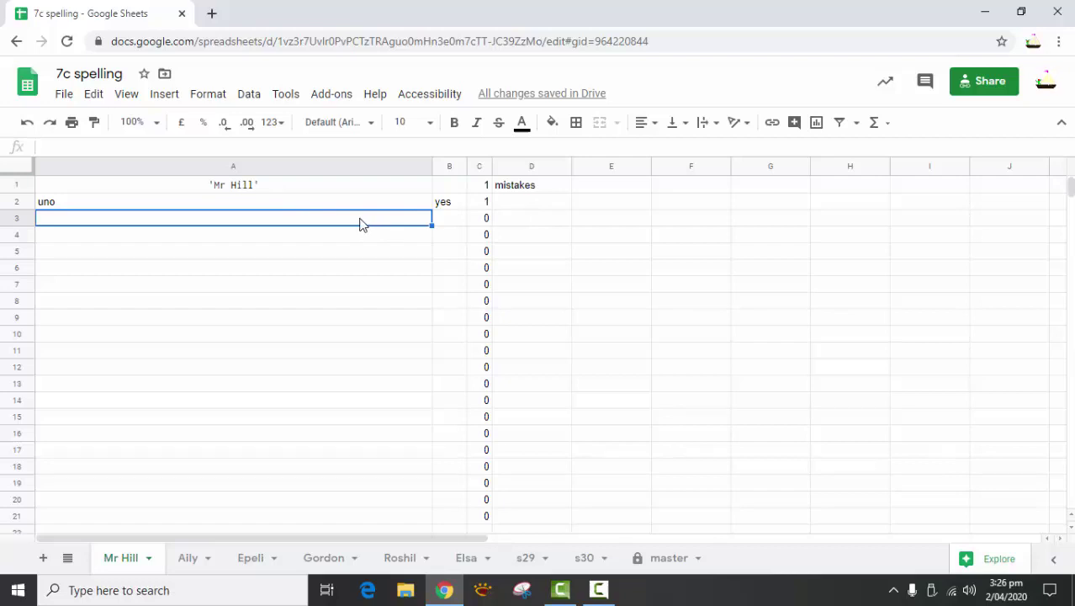
Step: Enter 'chariot' as the second answer in A3, replacing 'cha', so it shows yes
text(chario)
key(Return)
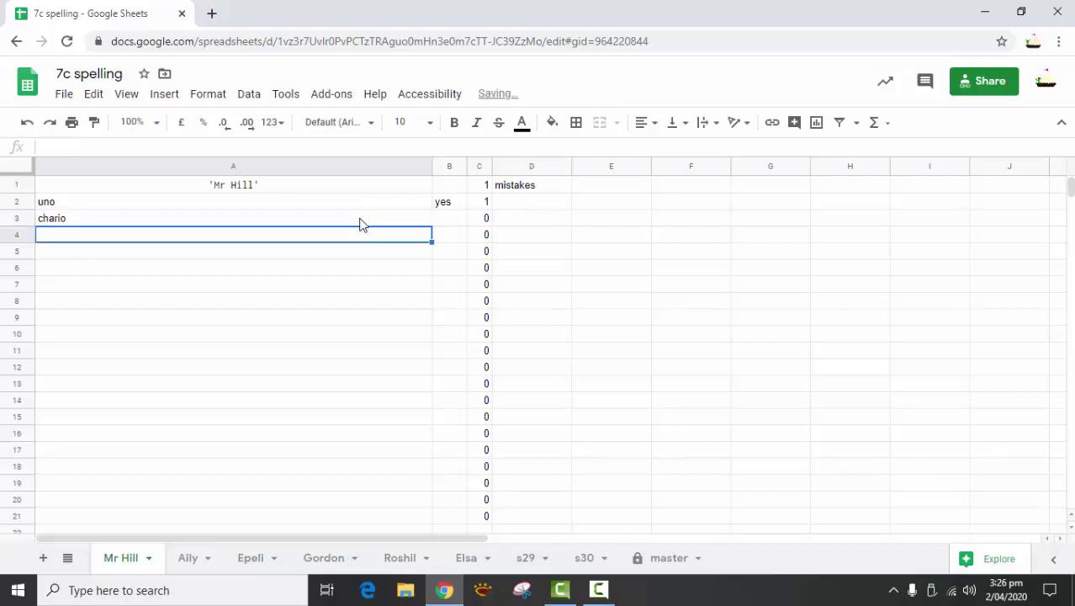
click(110, 209)
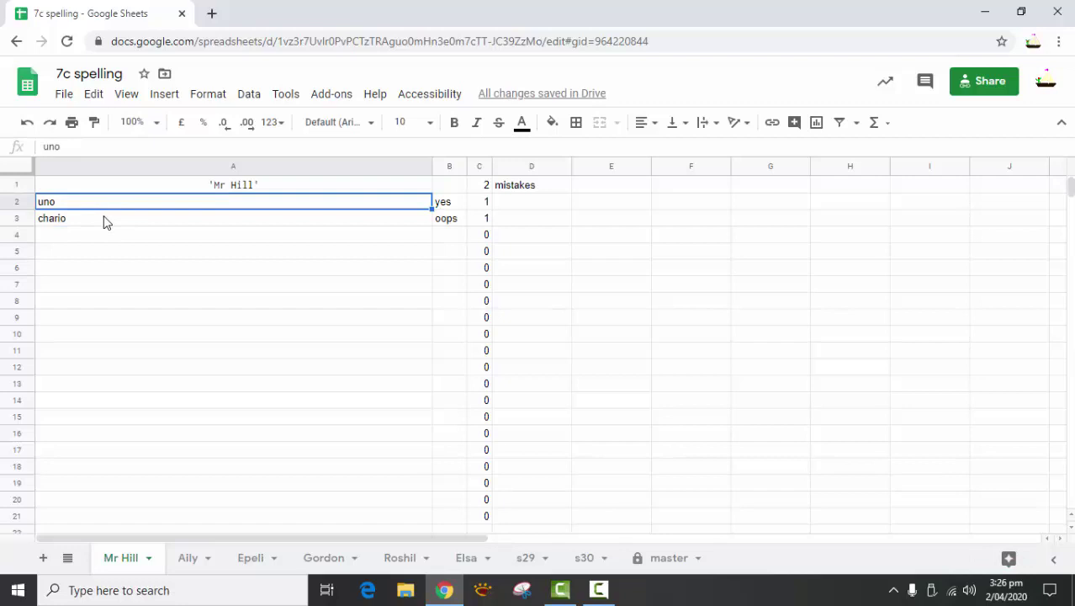
click(81, 216)
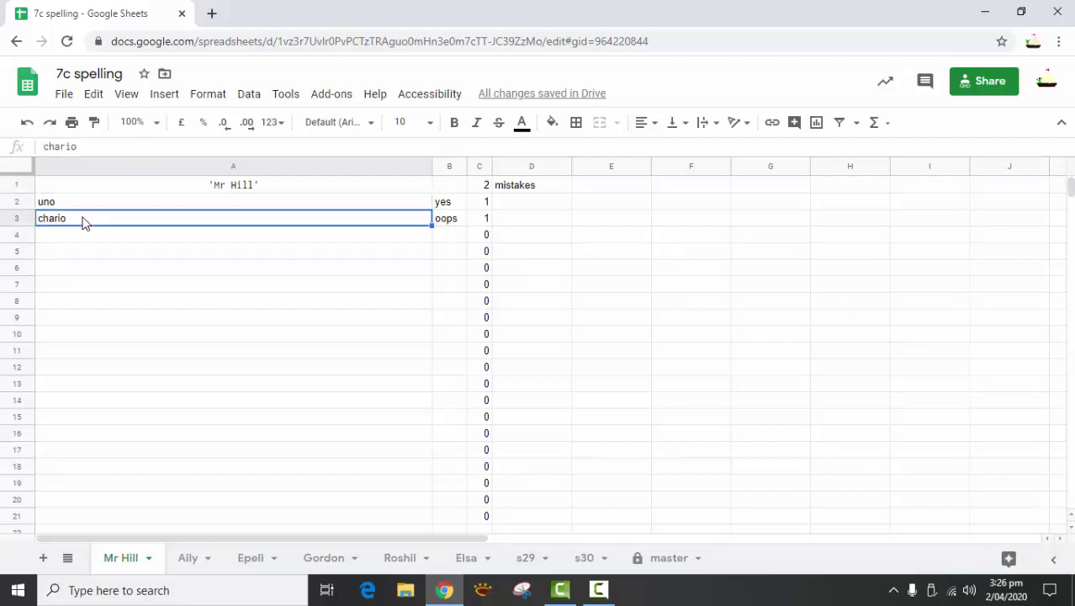
text(c)
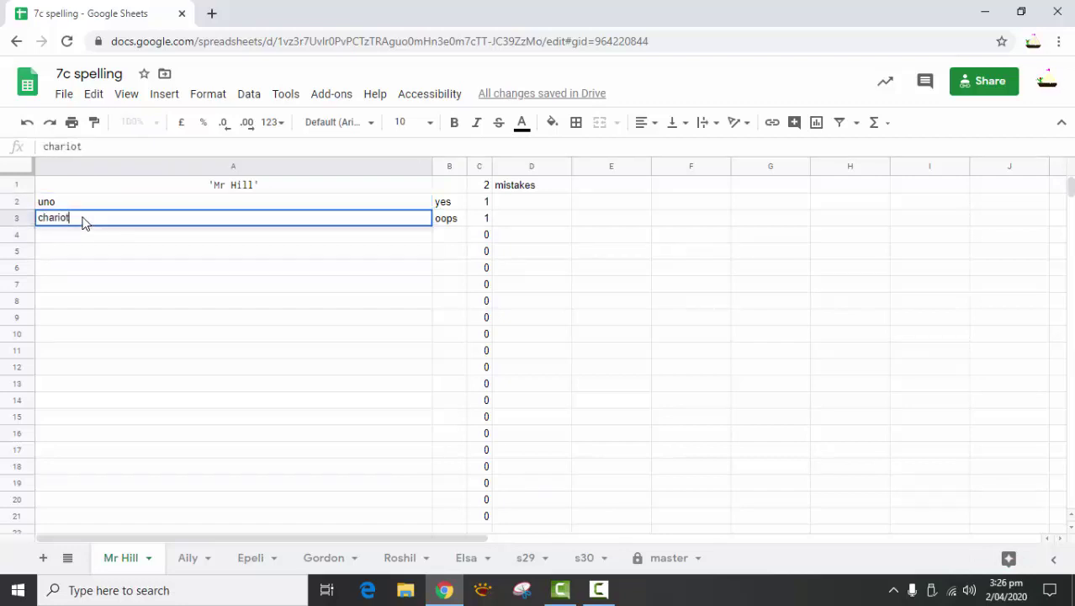
text(hariot)
key(Return)
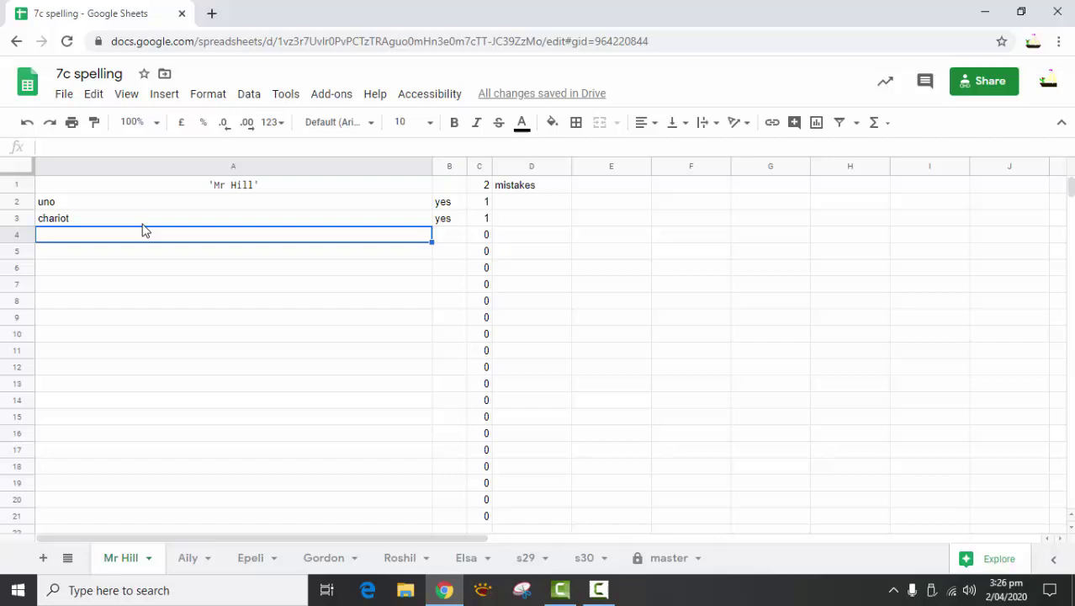
Step: Check the third master word in A4, then enter 'drag' in the teacher's A4
click(662, 563)
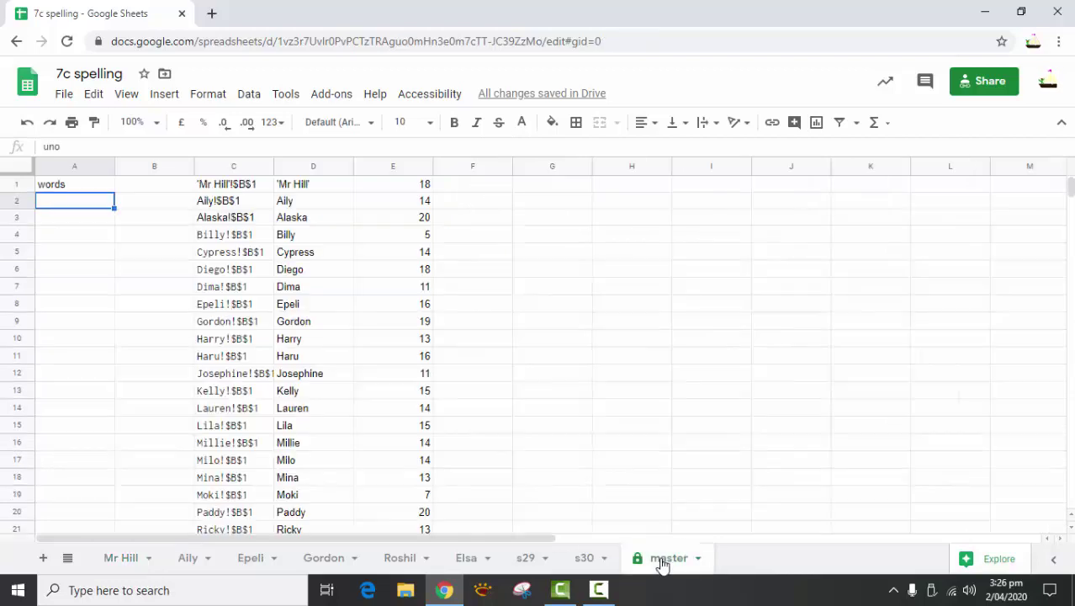
click(46, 239)
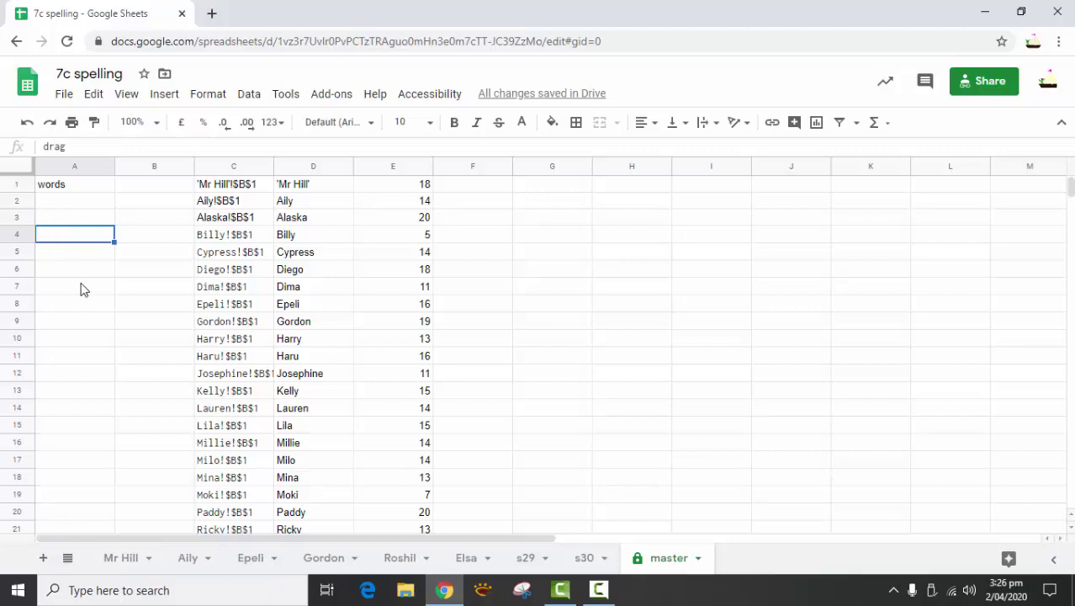
click(110, 562)
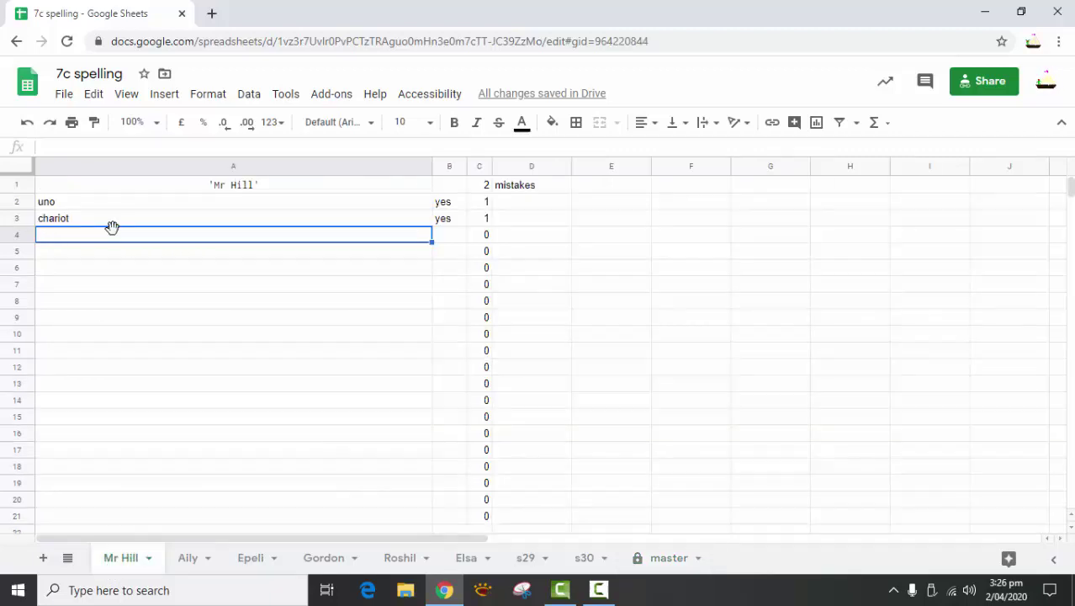
text(d)
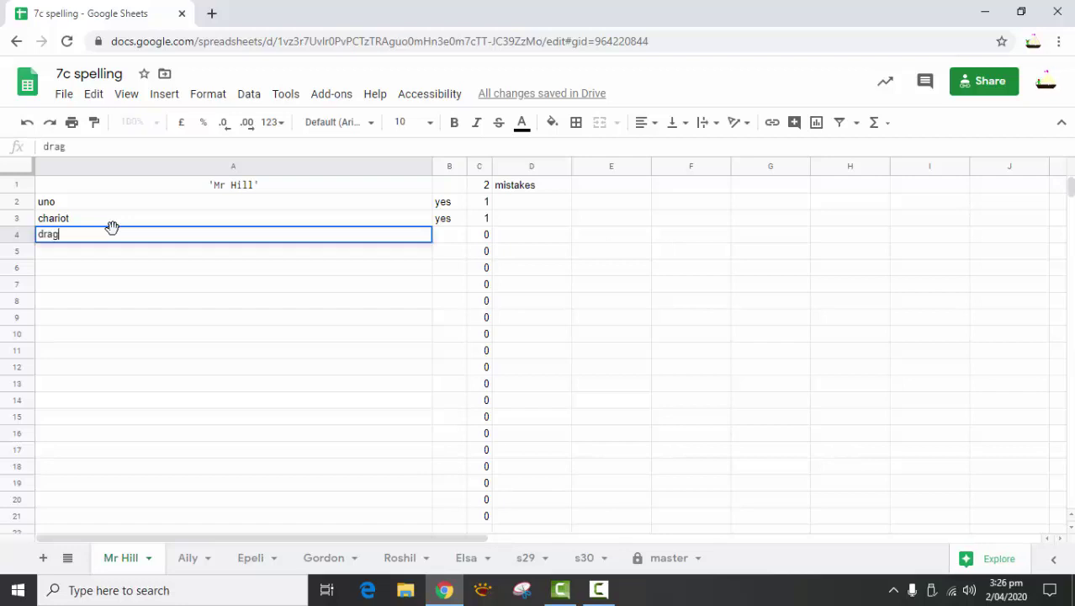
text(rag)
key(Return)
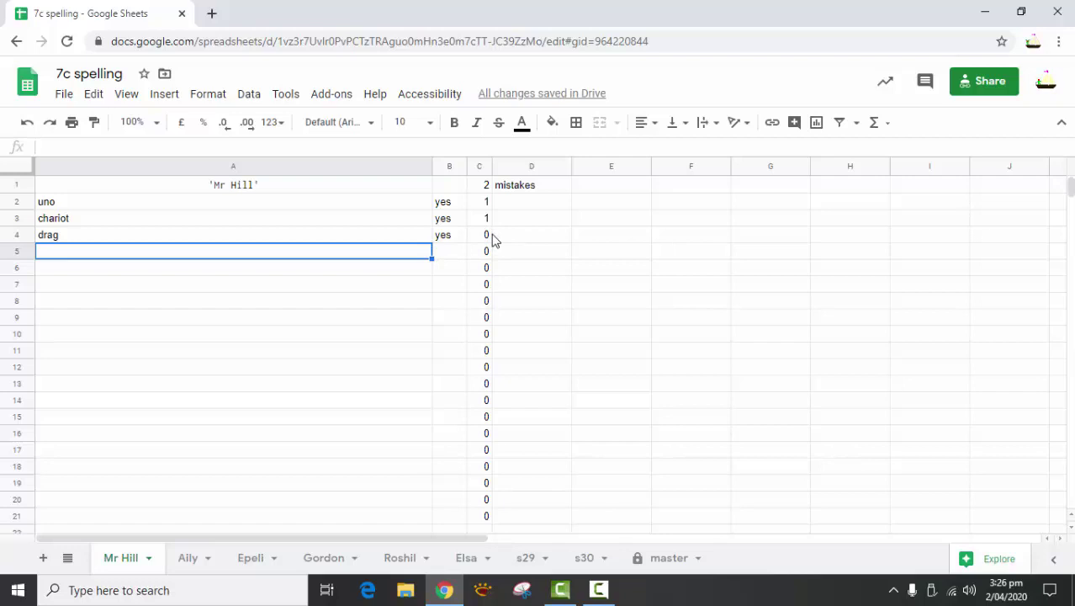
Step: Test the wrong answer 'not' in A4, then restore 'drag' so it shows yes
click(68, 239)
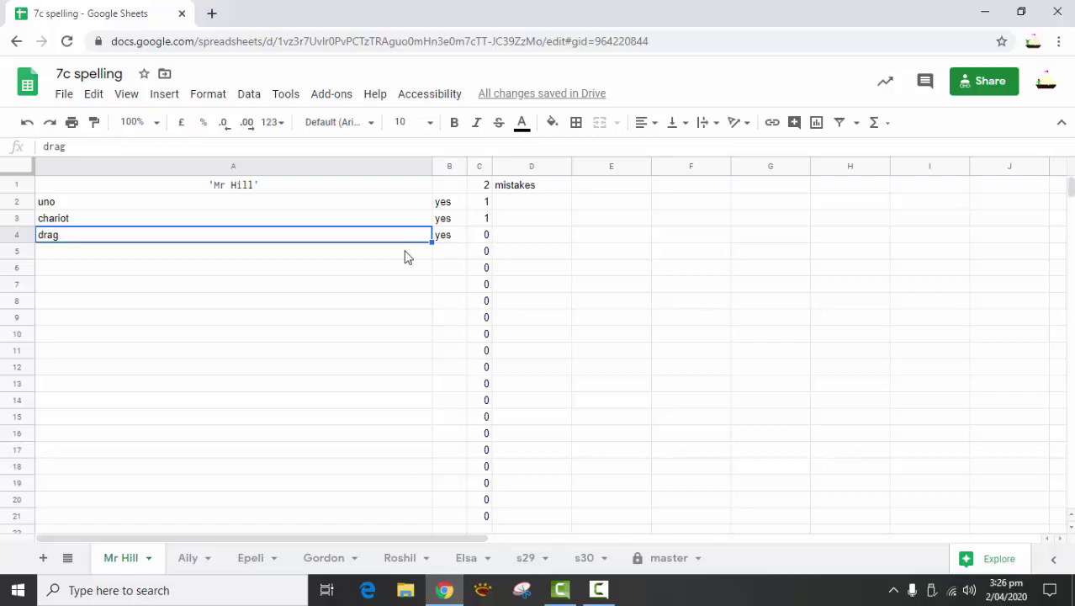
text(no)
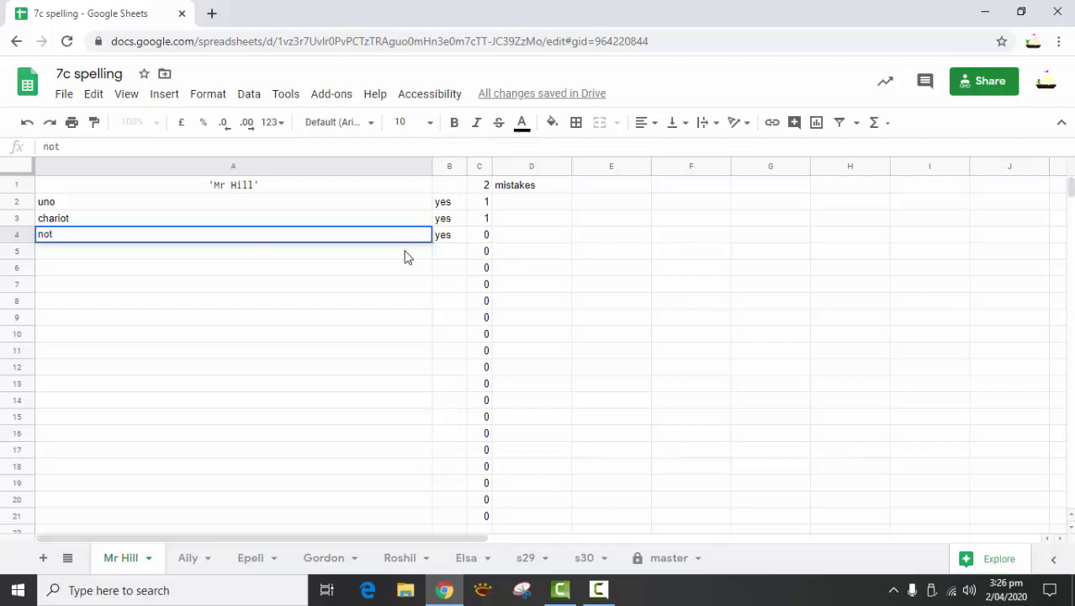
text(t)
key(Return)
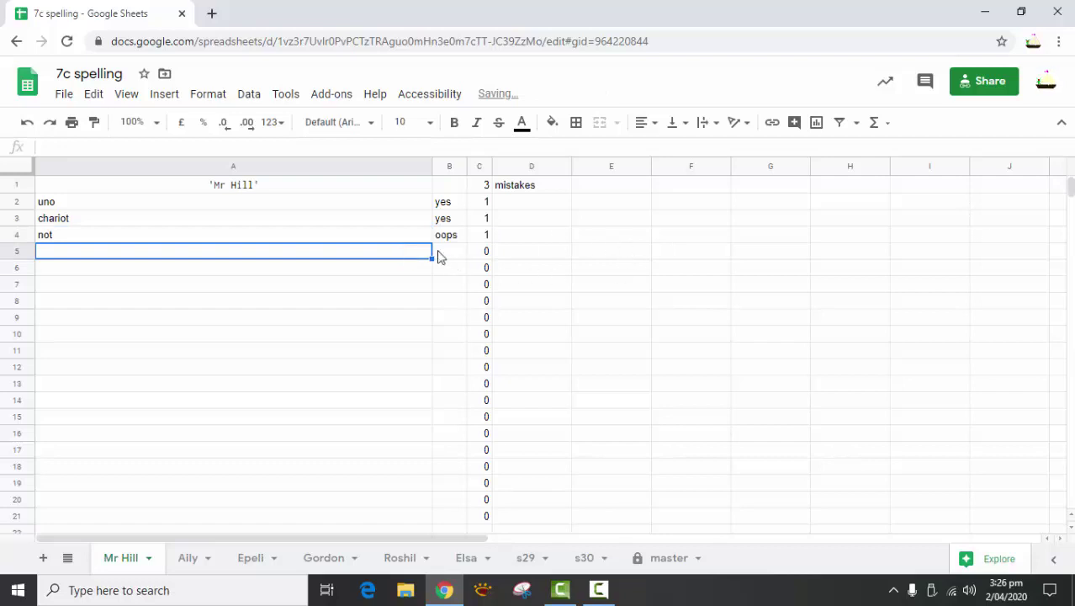
click(392, 240)
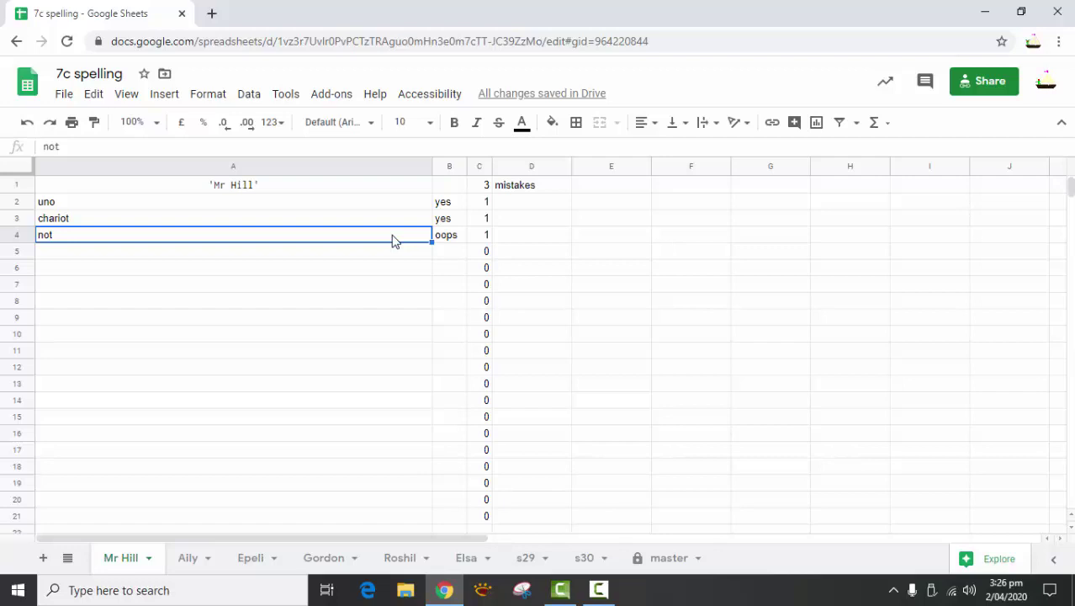
text(drag)
key(Return)
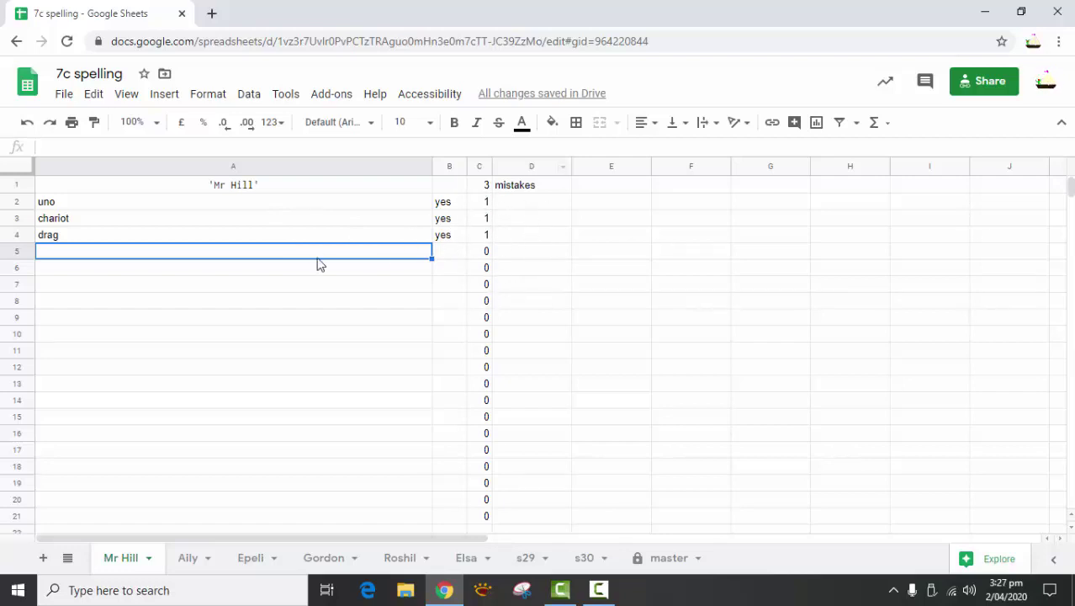
Step: Delete 'drag' from A4 and confirm the cell is left empty
click(60, 239)
key(Delete)
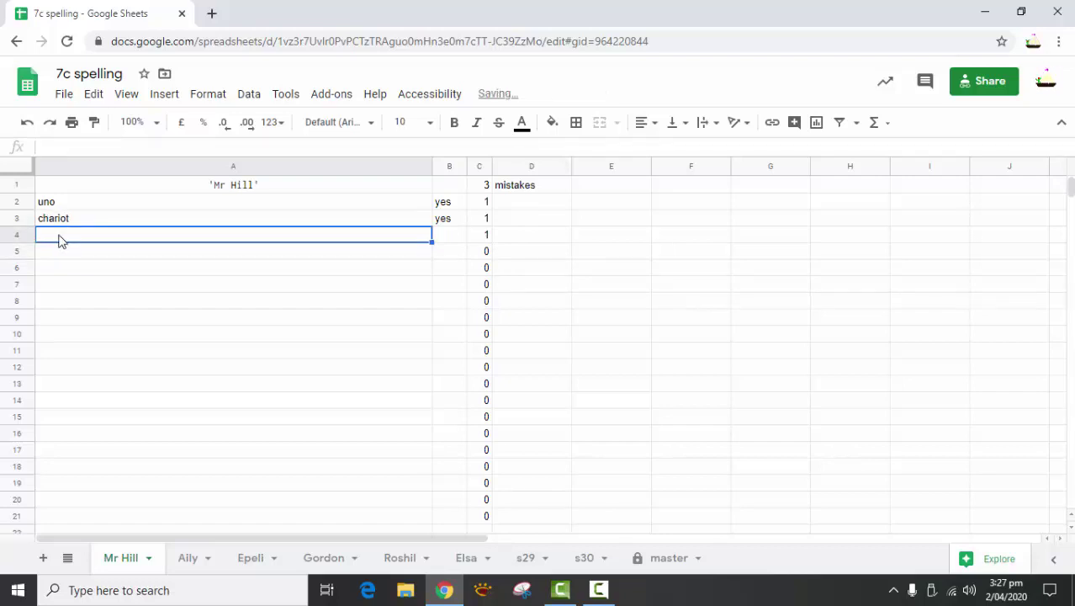
double_click(60, 239)
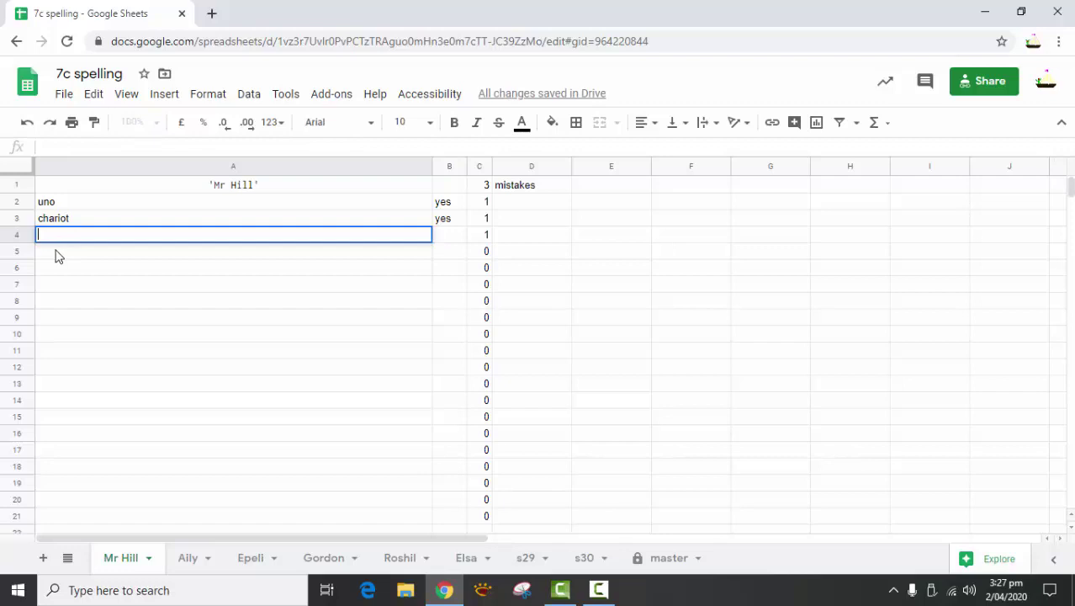
click(55, 254)
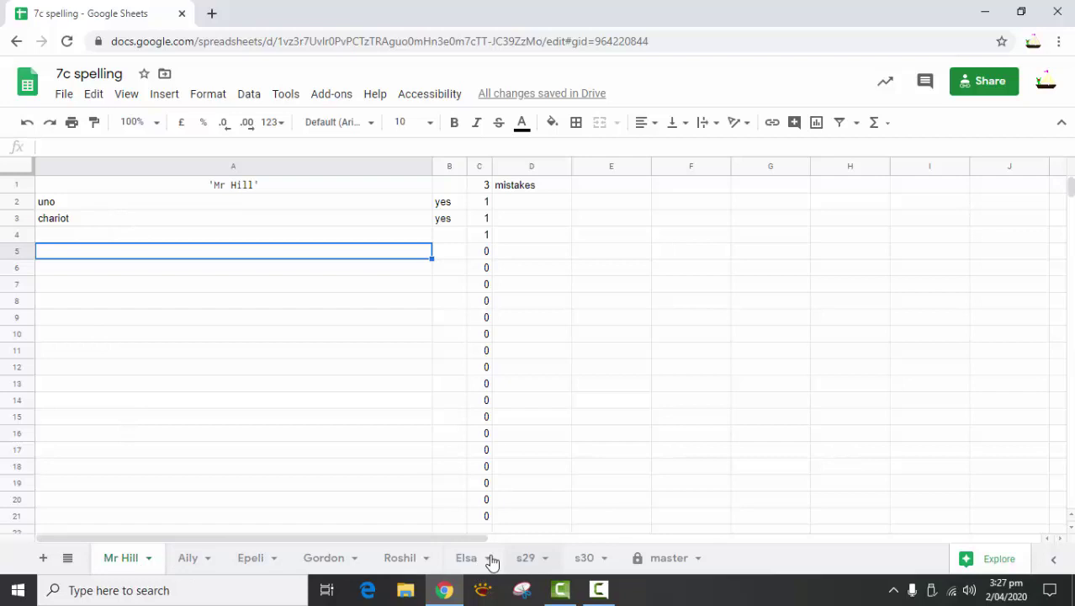
Step: Glance at a student's sheet and the master's A2 word, then return to Mr Hill's empty A4
click(192, 559)
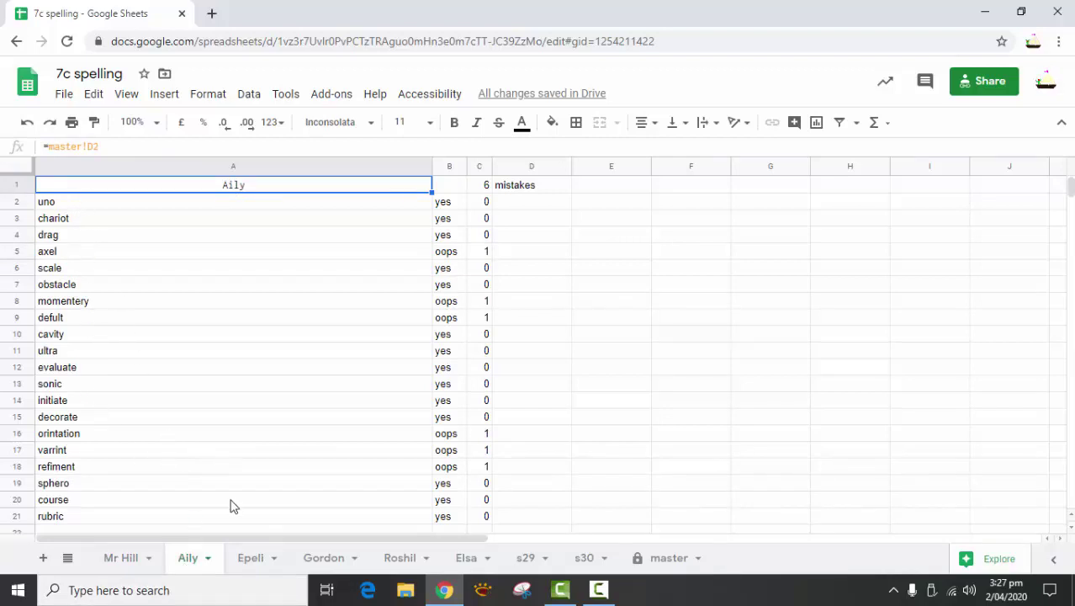
click(670, 559)
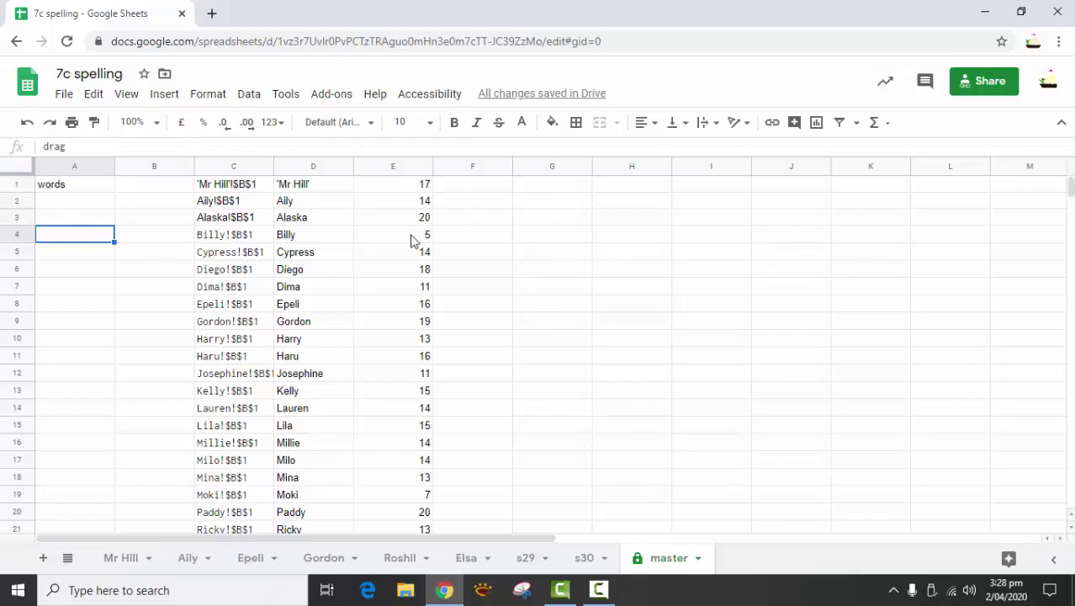
click(85, 202)
click(136, 561)
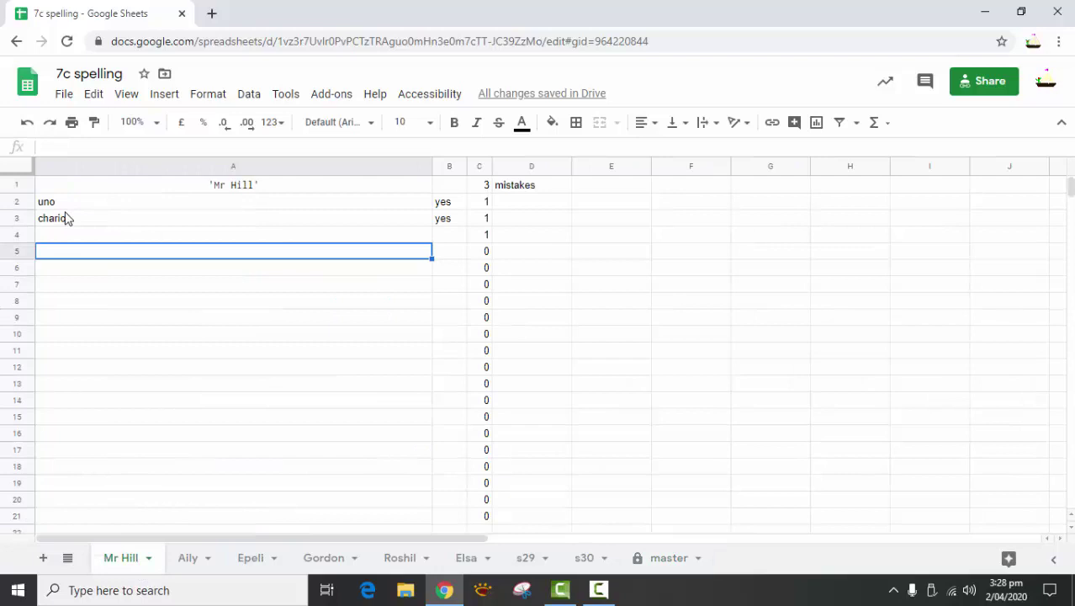
key(Up)
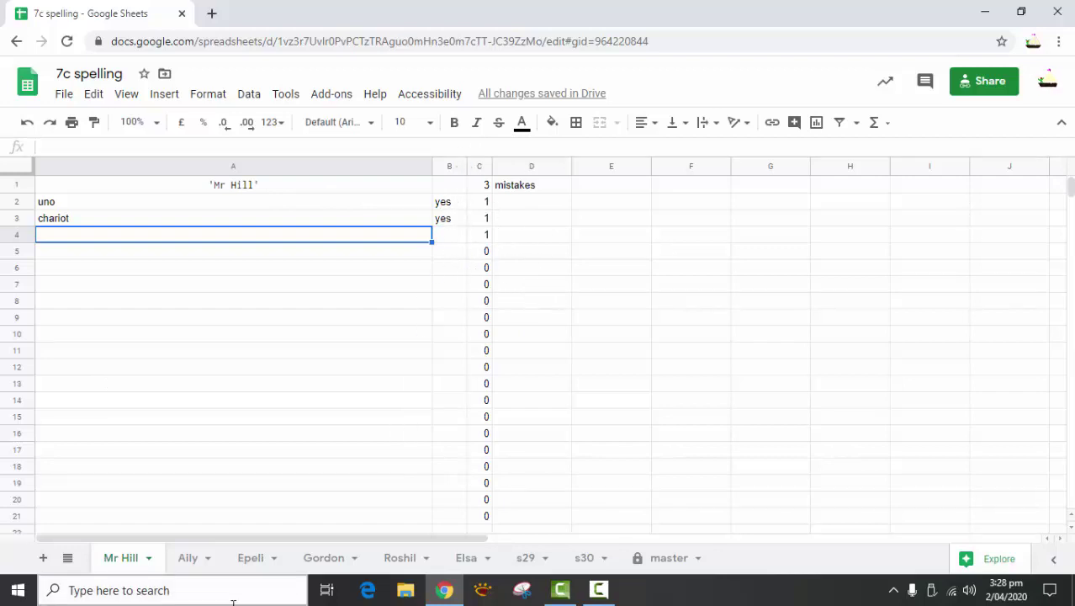
Step: View Aily's and Epeli's sheets and check A9's edit history showing 'defult' changed to 'default'
click(188, 560)
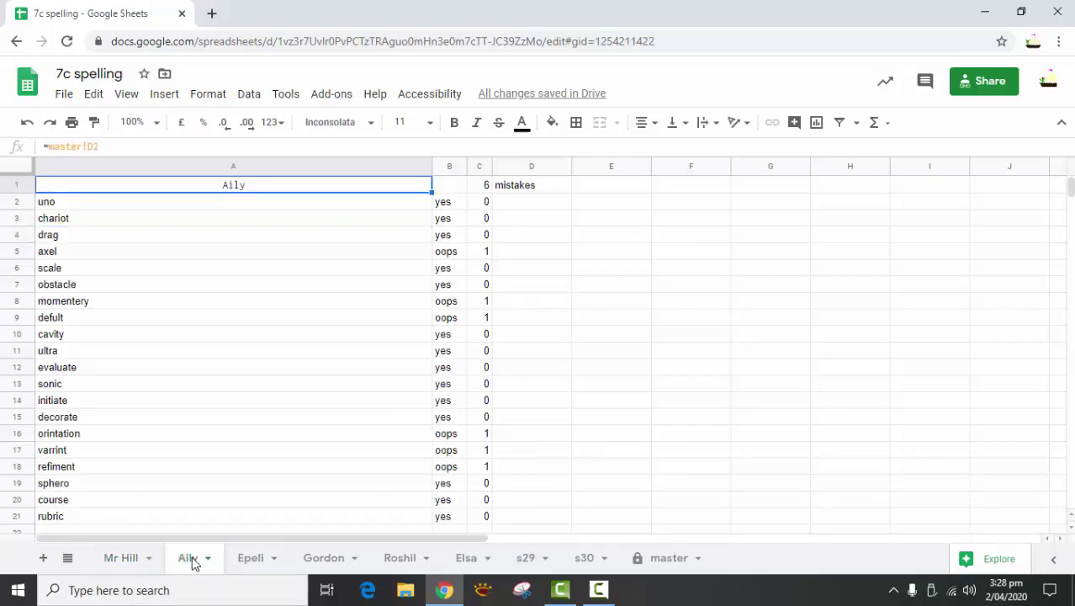
click(252, 561)
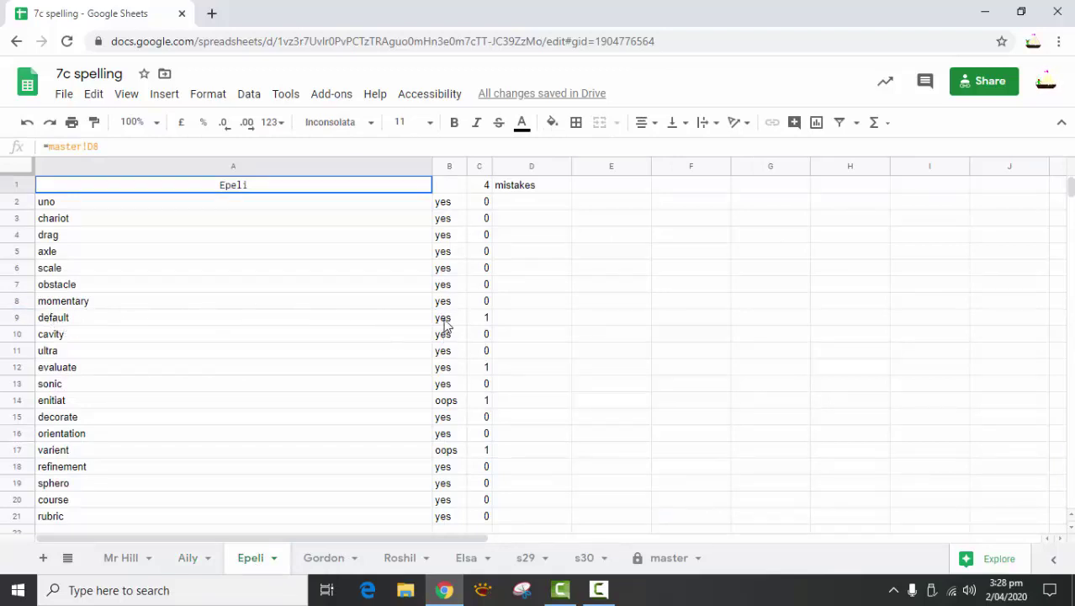
click(61, 320)
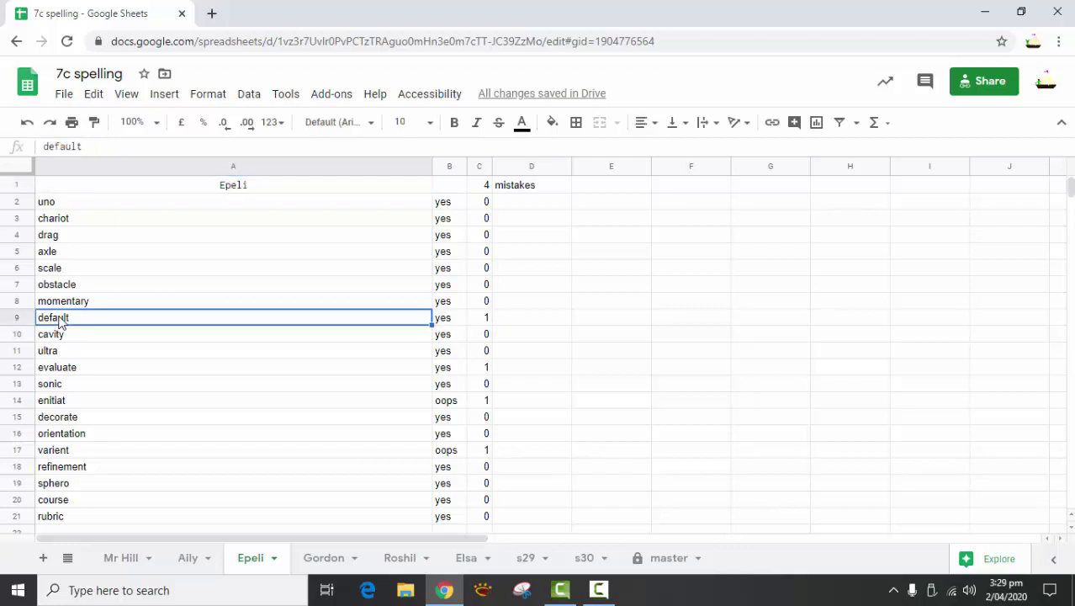
right_click(60, 320)
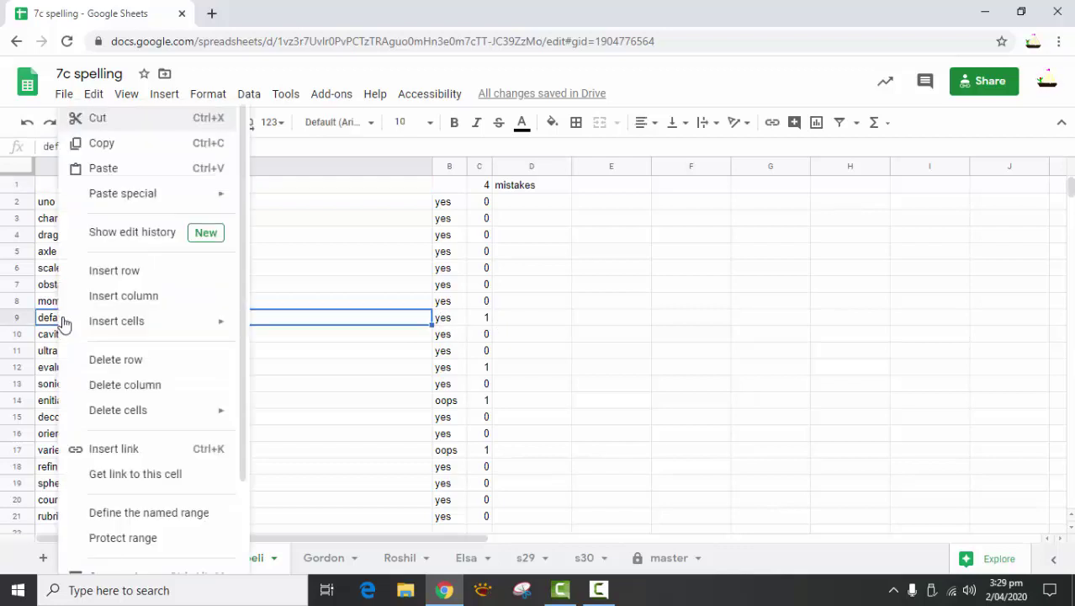
click(155, 238)
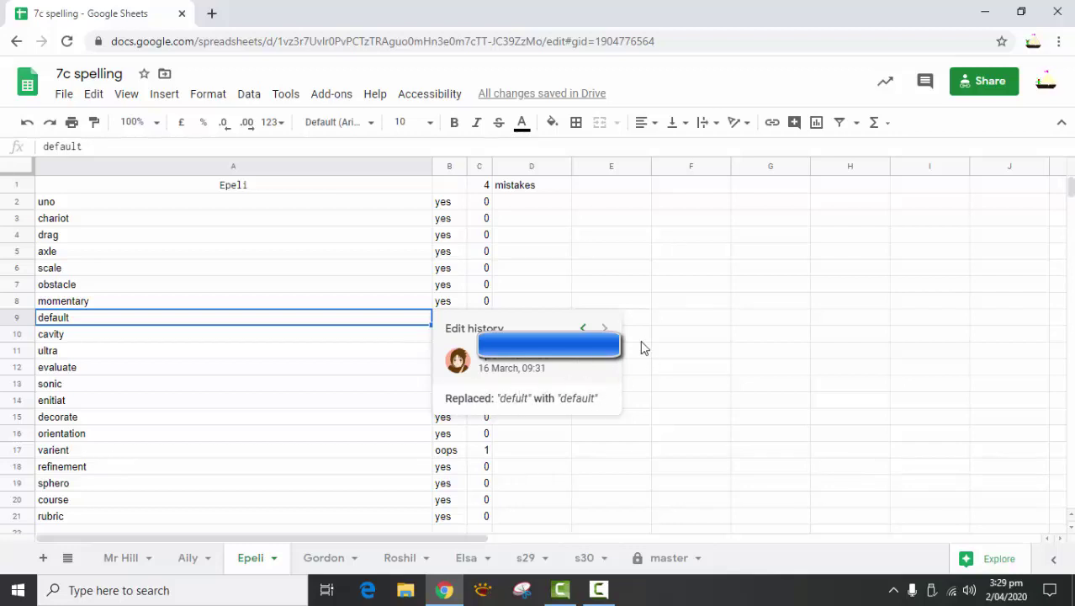
click(73, 337)
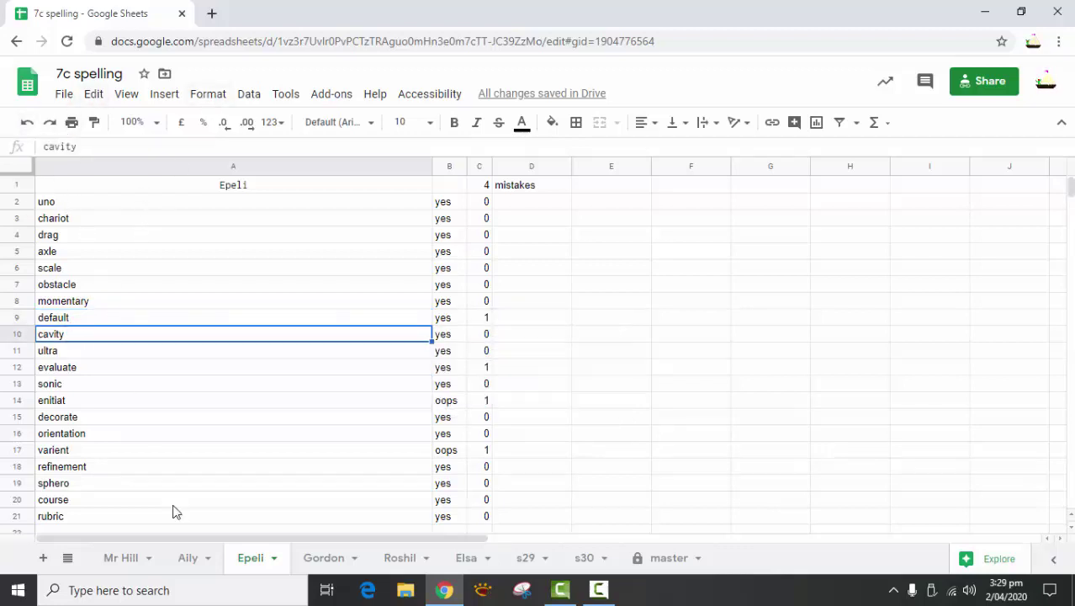
Step: Look over Gordon's word list and come back to the Mr Hill sheet
click(120, 557)
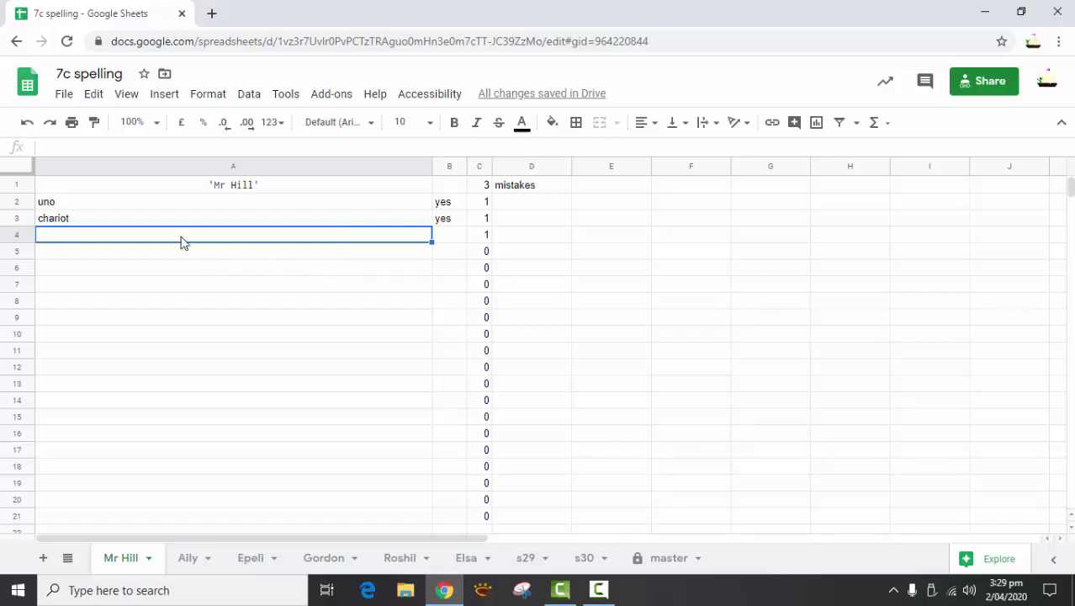
click(149, 221)
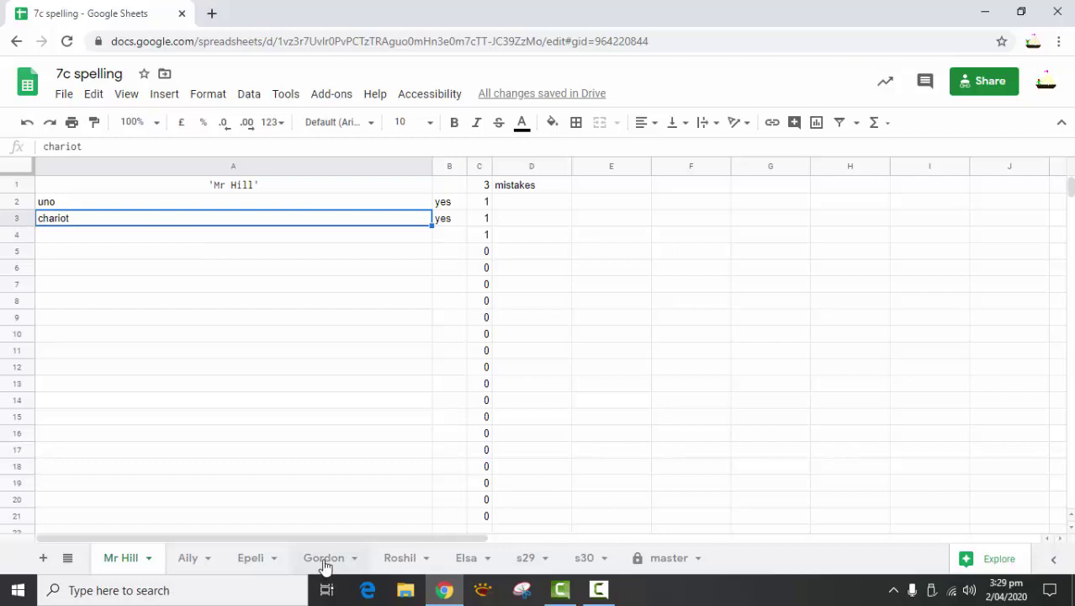
click(324, 564)
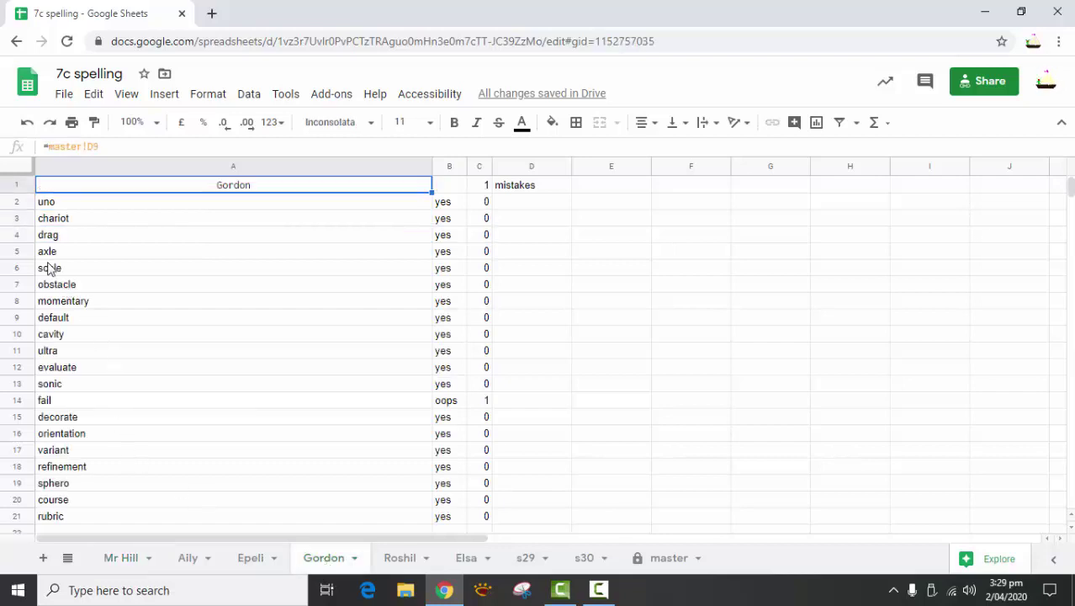
click(115, 558)
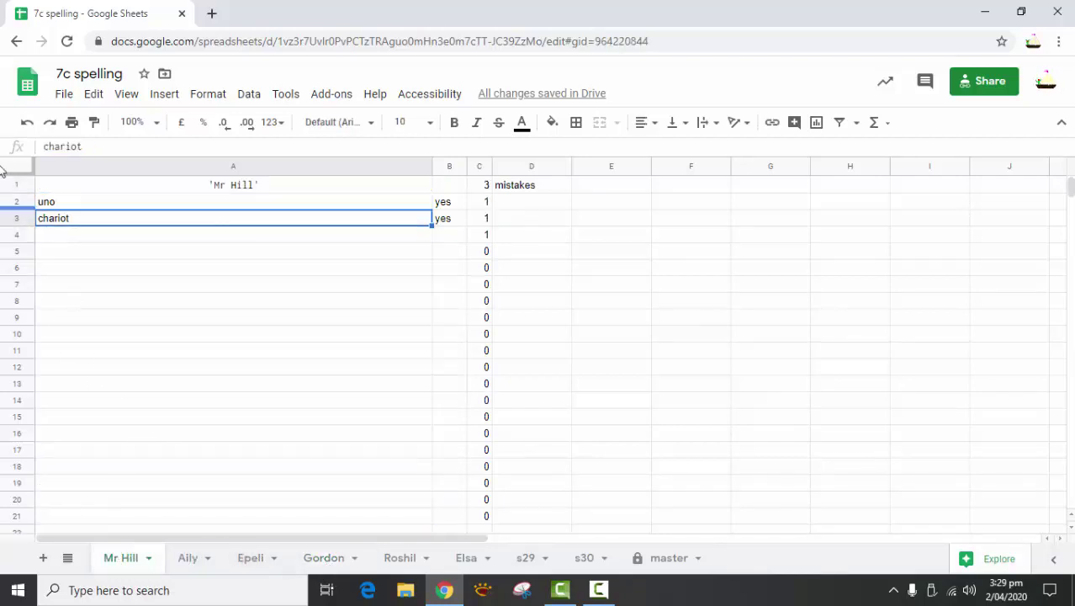
Step: Step through Mr Hill's cells A2 to A5, checking uno, chariot and the blank rows
click(98, 238)
click(69, 220)
click(60, 208)
click(56, 221)
click(56, 235)
click(46, 255)
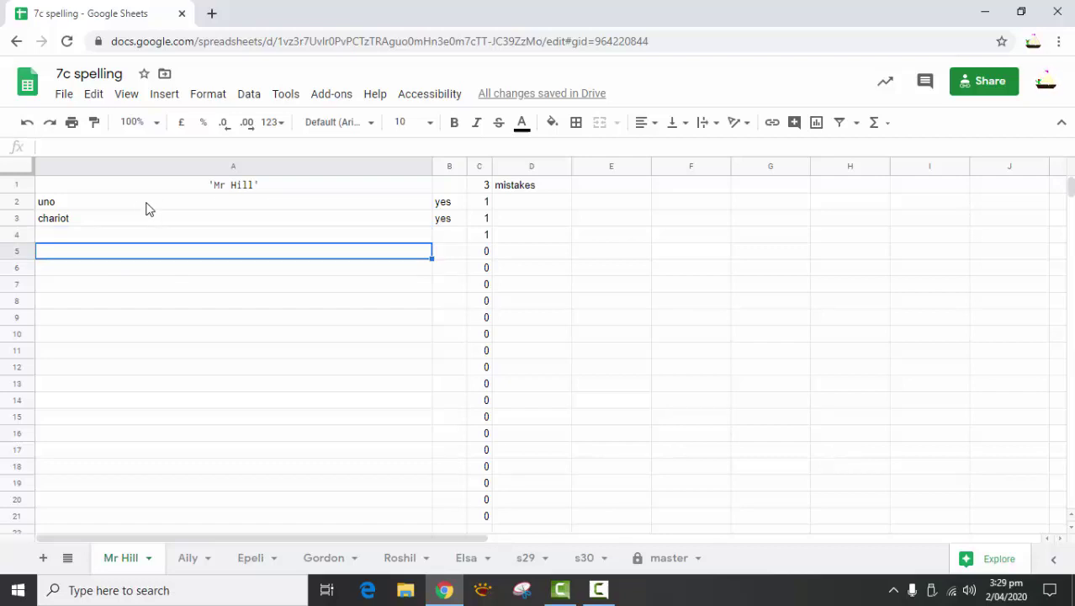
click(68, 207)
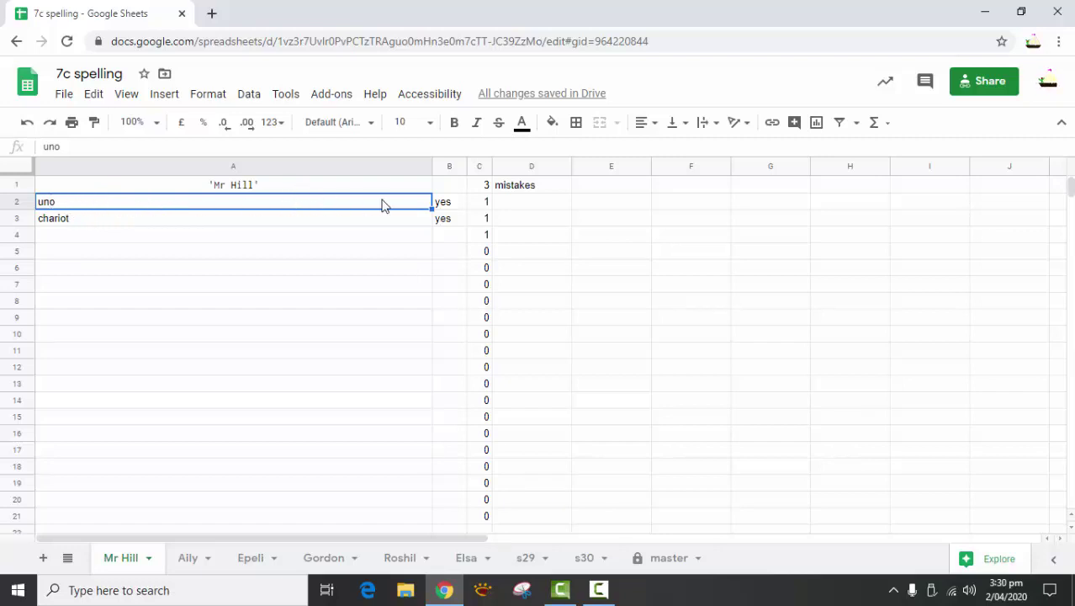
Step: Highlight the inner if(A2=master!A2,"yes","oops") in B2's formula
click(449, 206)
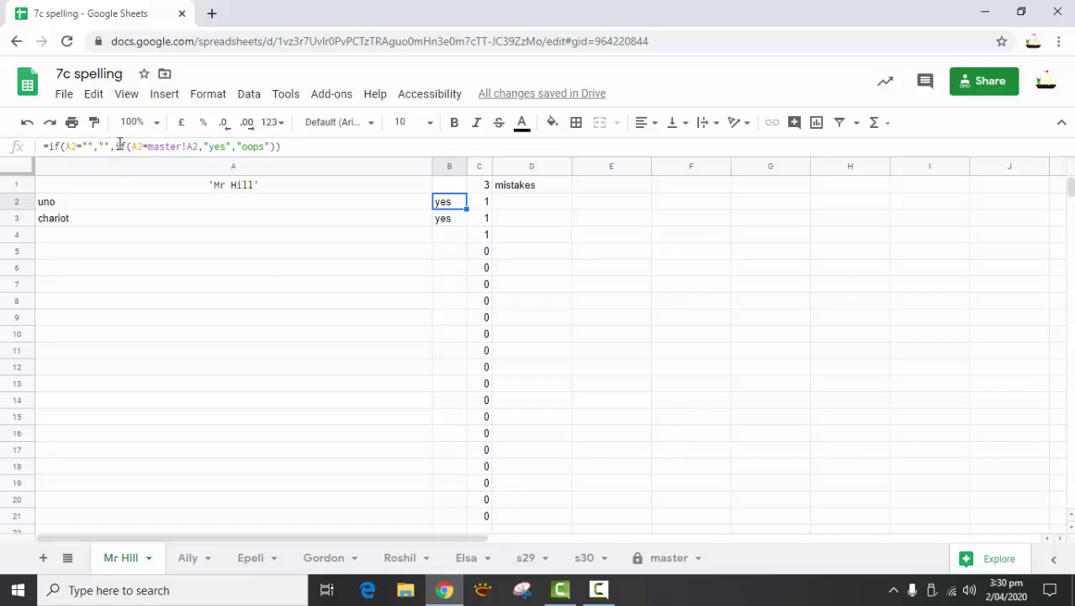
drag(117, 147, 277, 147)
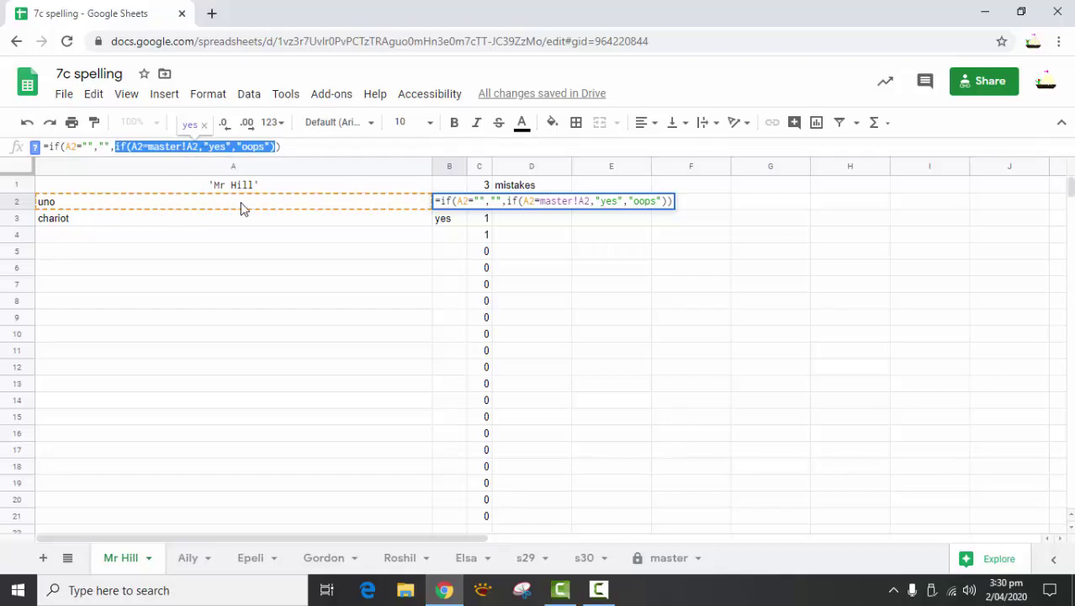
Step: Fill the master sheet's column A blue, after trying yellow and green
click(657, 561)
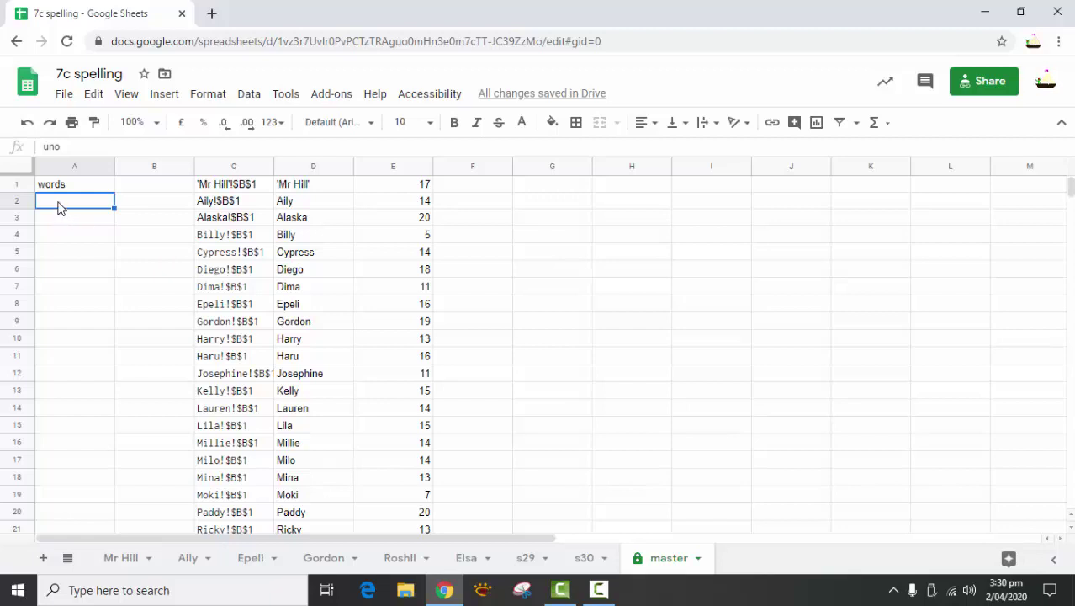
click(67, 166)
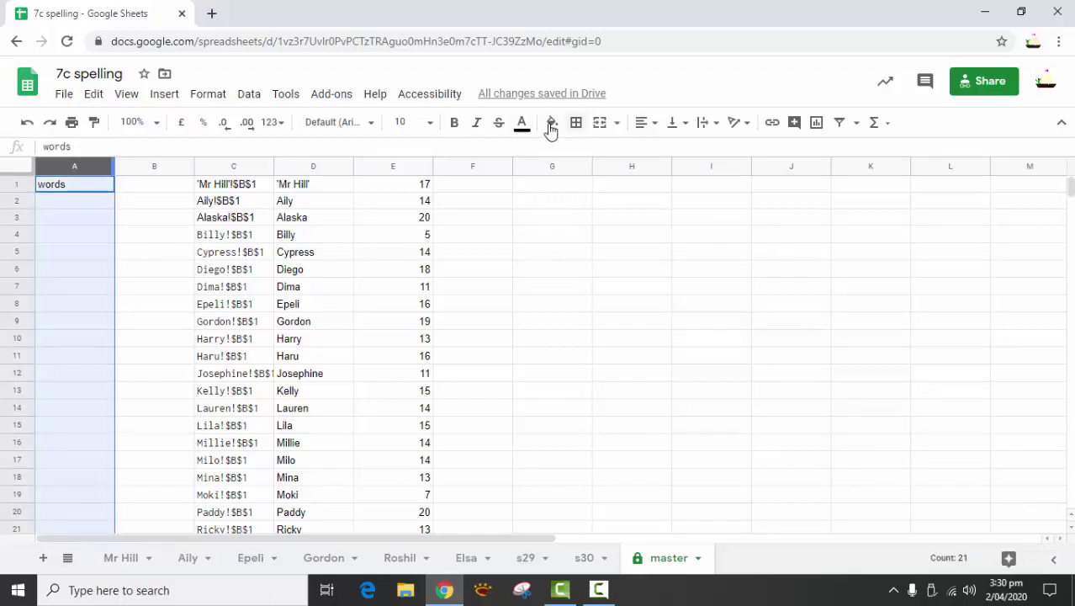
click(551, 122)
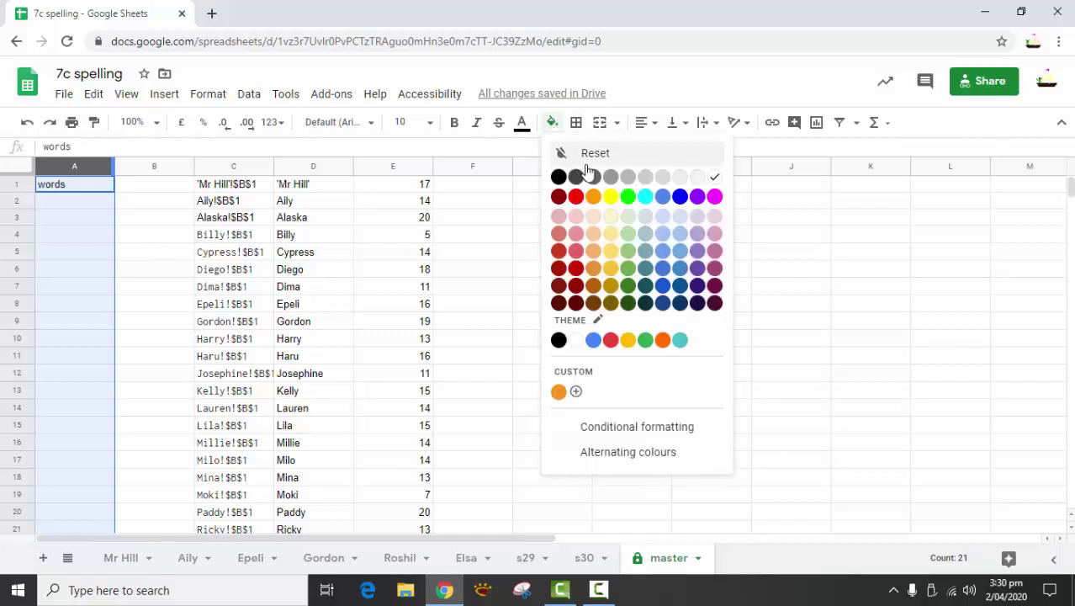
click(611, 197)
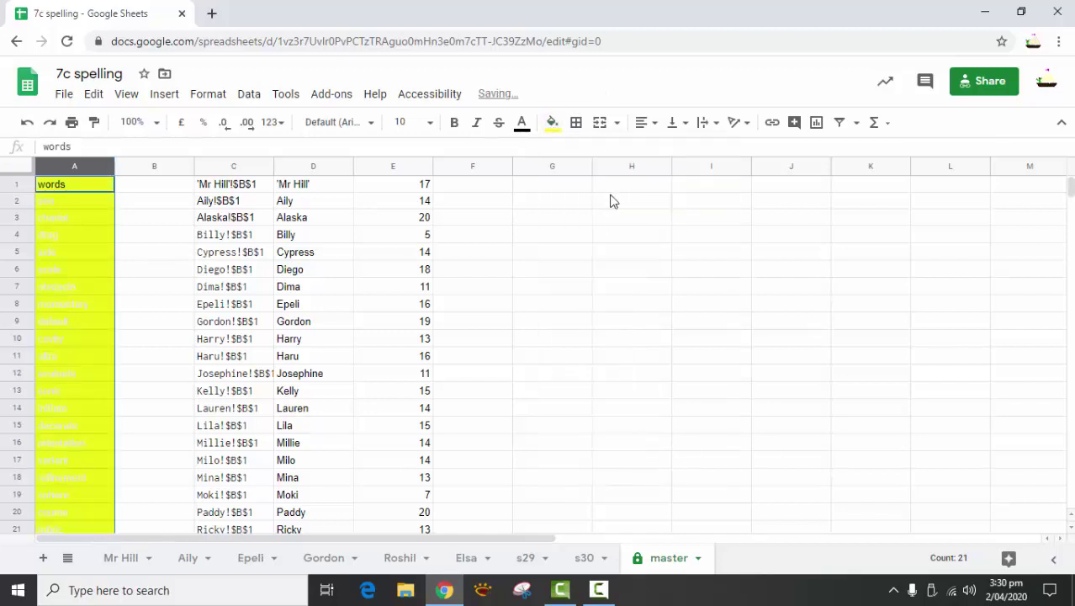
click(552, 123)
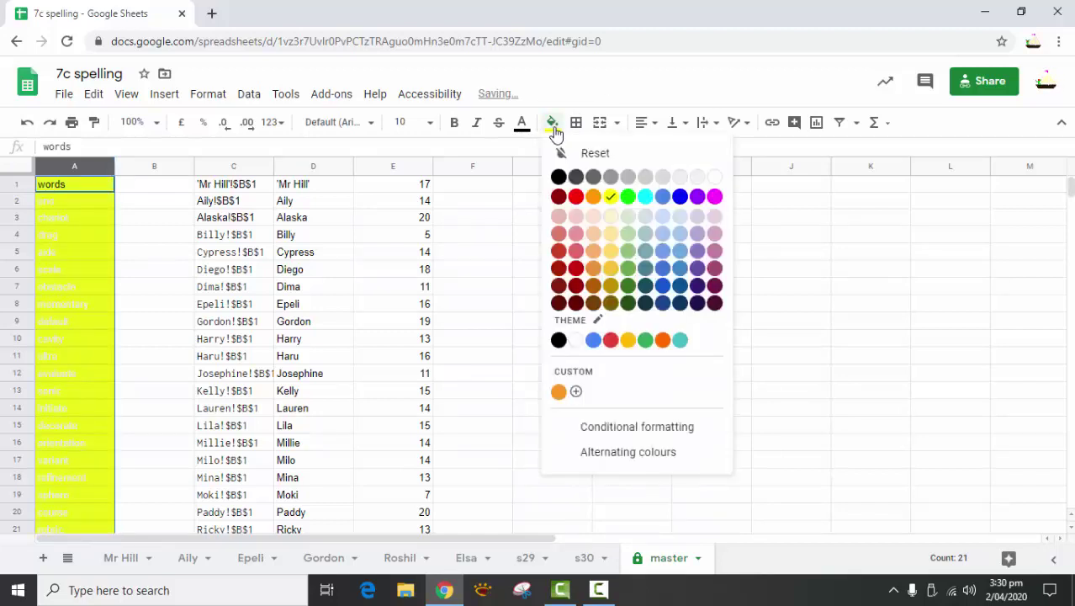
click(629, 199)
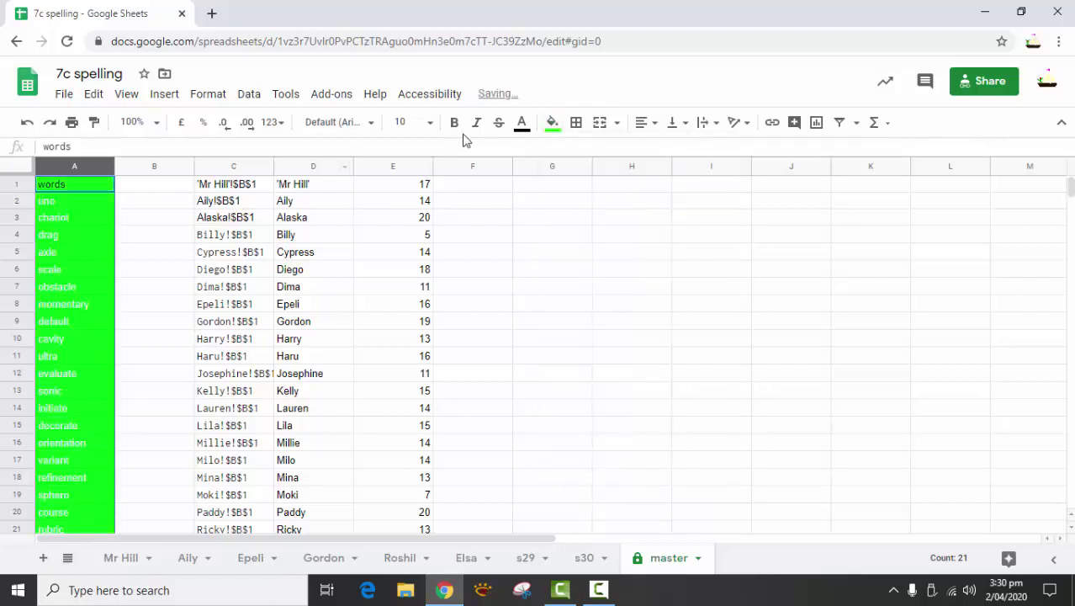
click(552, 123)
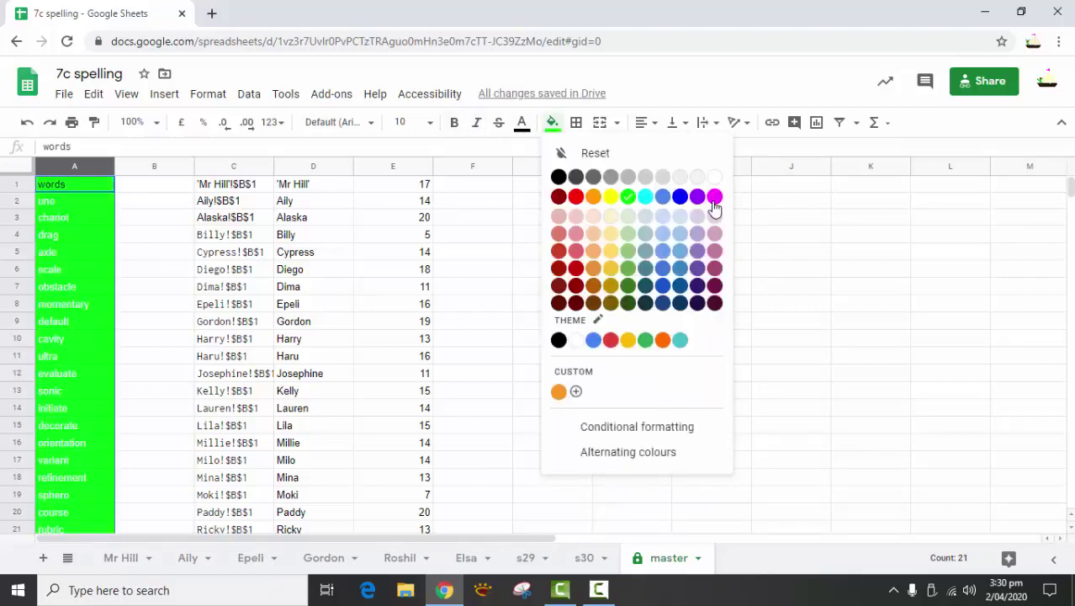
click(680, 196)
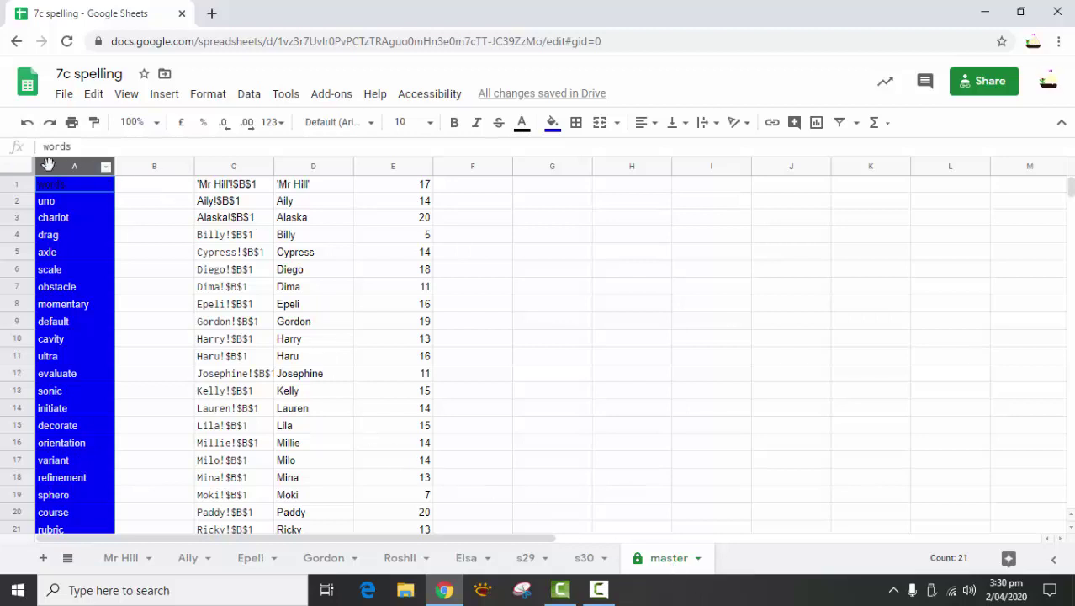
drag(48, 169, 48, 200)
Step: On Mr Hill's sheet, highlight the A2="" blank check in B2's formula, then start typing 'drag' in A4
click(123, 560)
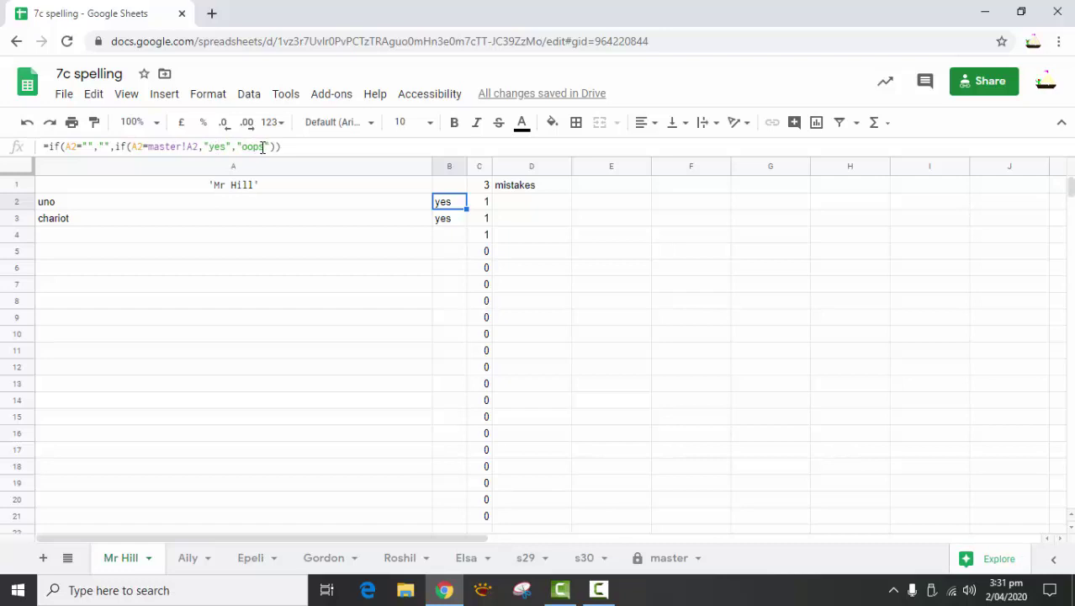
click(109, 146)
drag(108, 146, 66, 148)
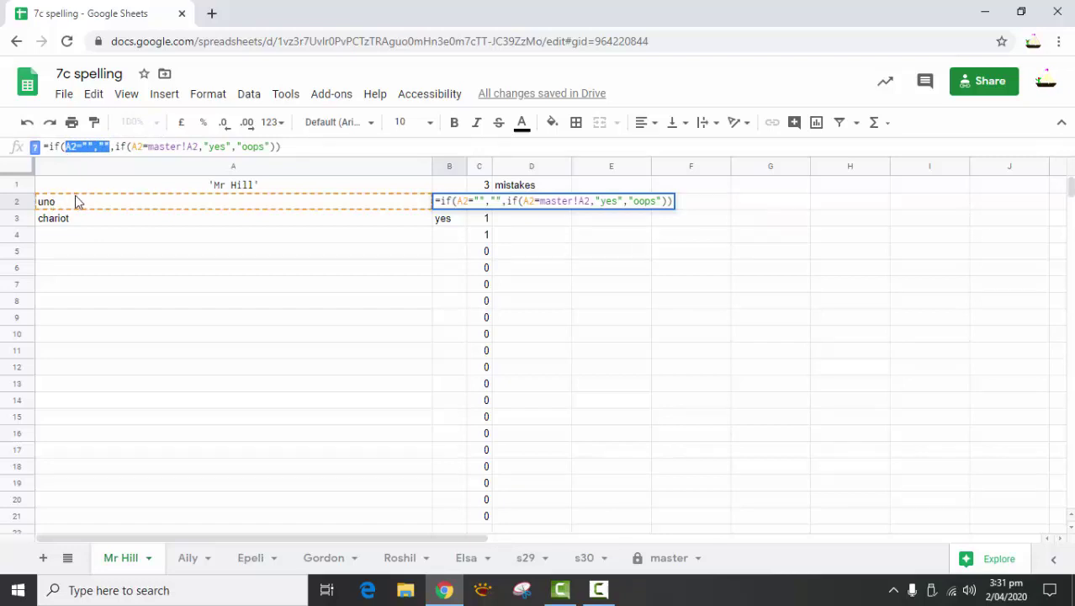
double_click(61, 239)
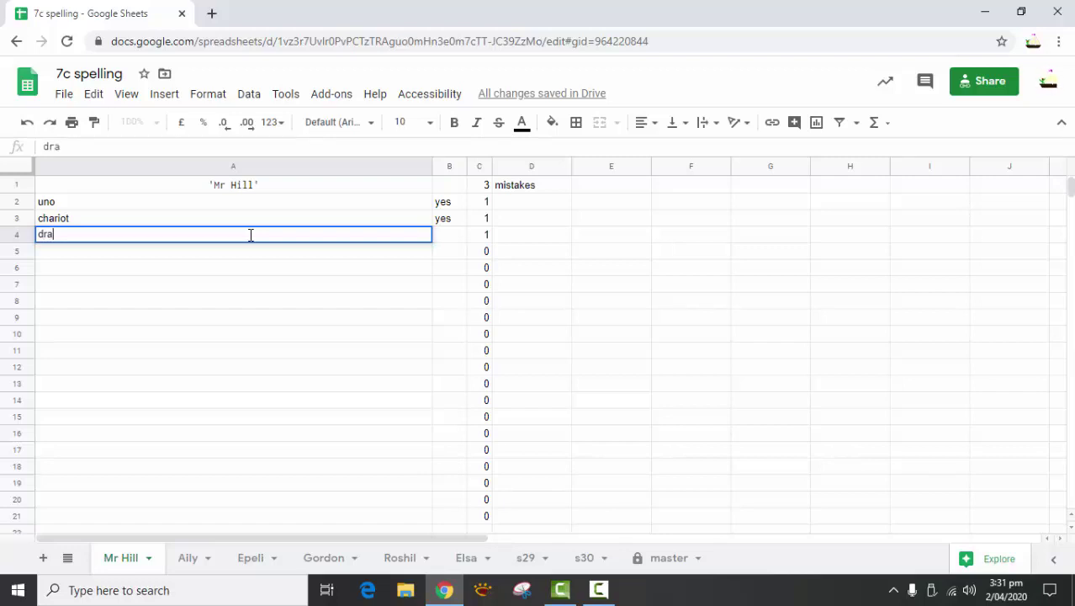
key(Return)
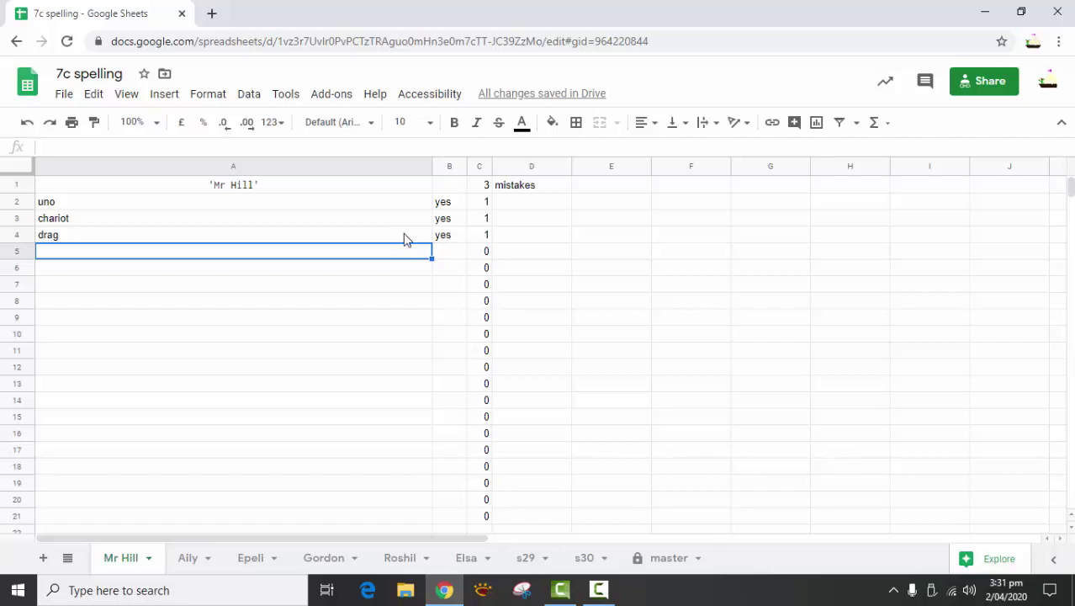
click(484, 239)
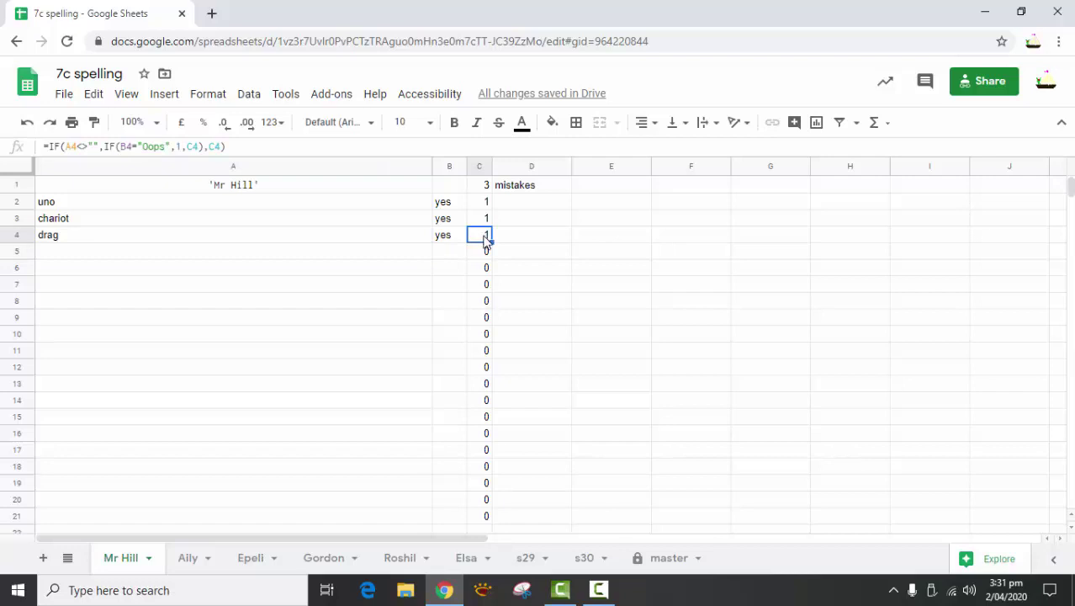
click(296, 239)
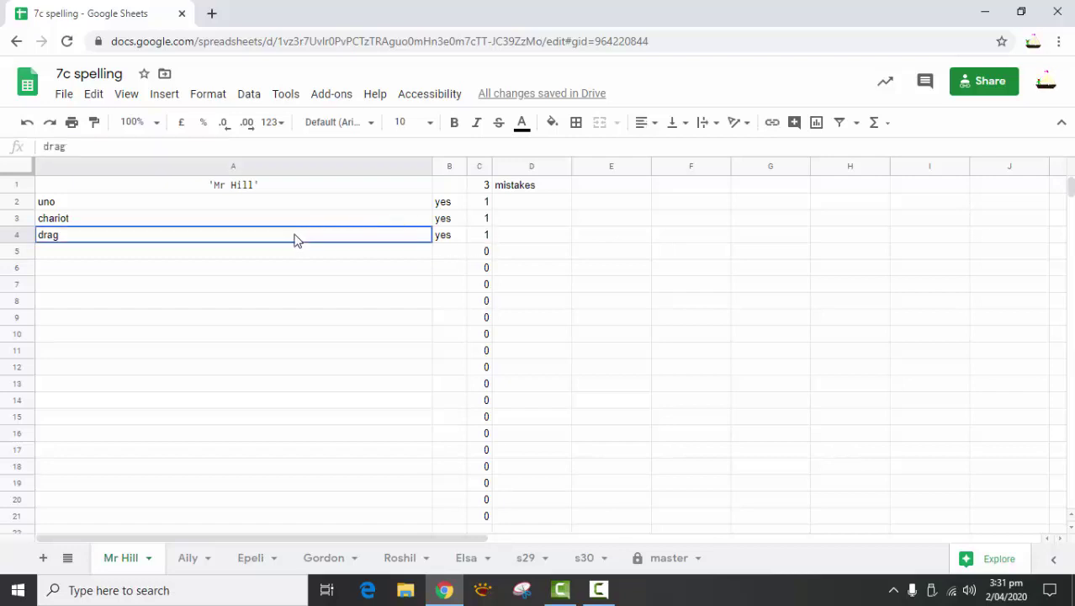
key(BackSpace)
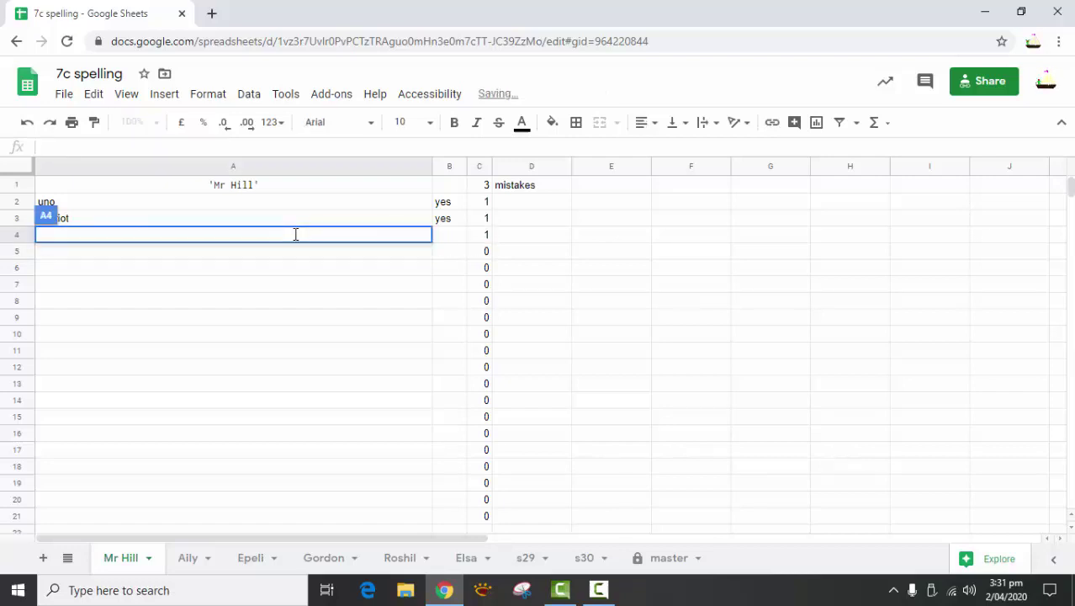
click(177, 257)
key(Up)
key(Up)
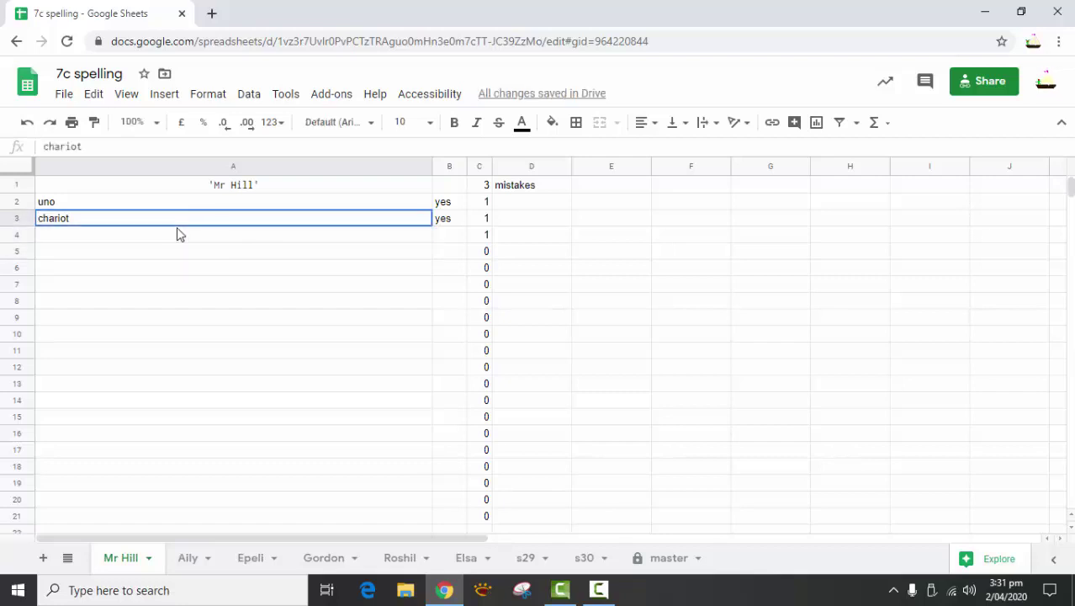
click(178, 236)
click(115, 252)
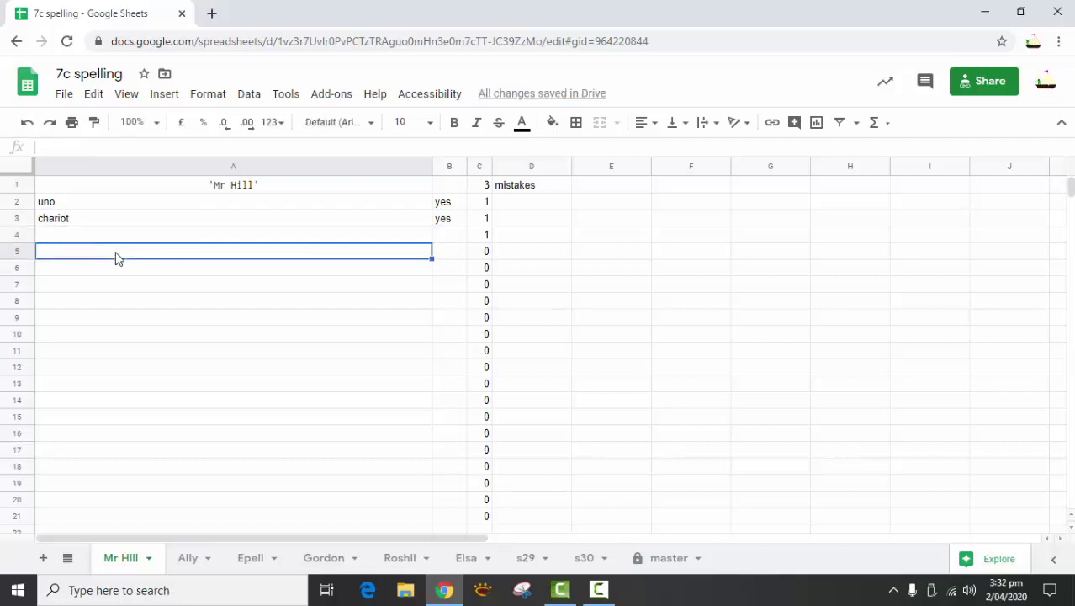
key(Down)
key(Down)
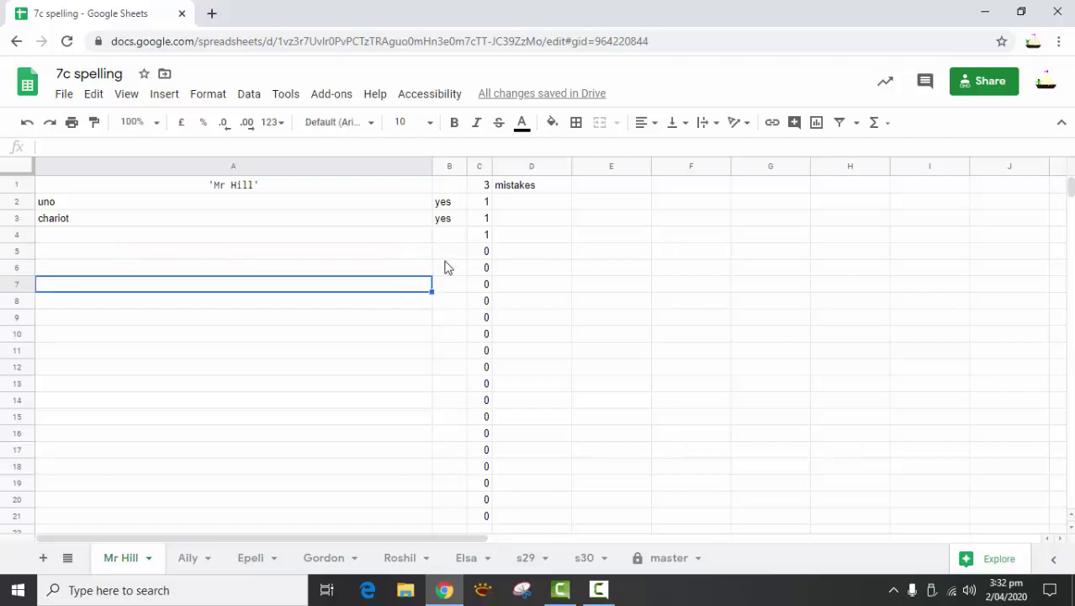
click(101, 239)
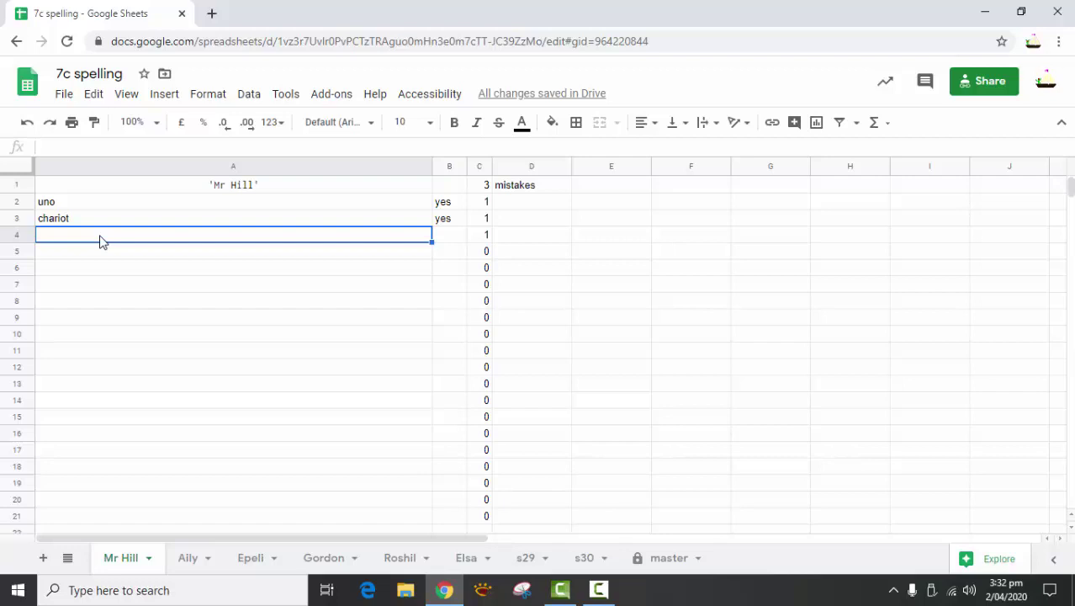
click(482, 239)
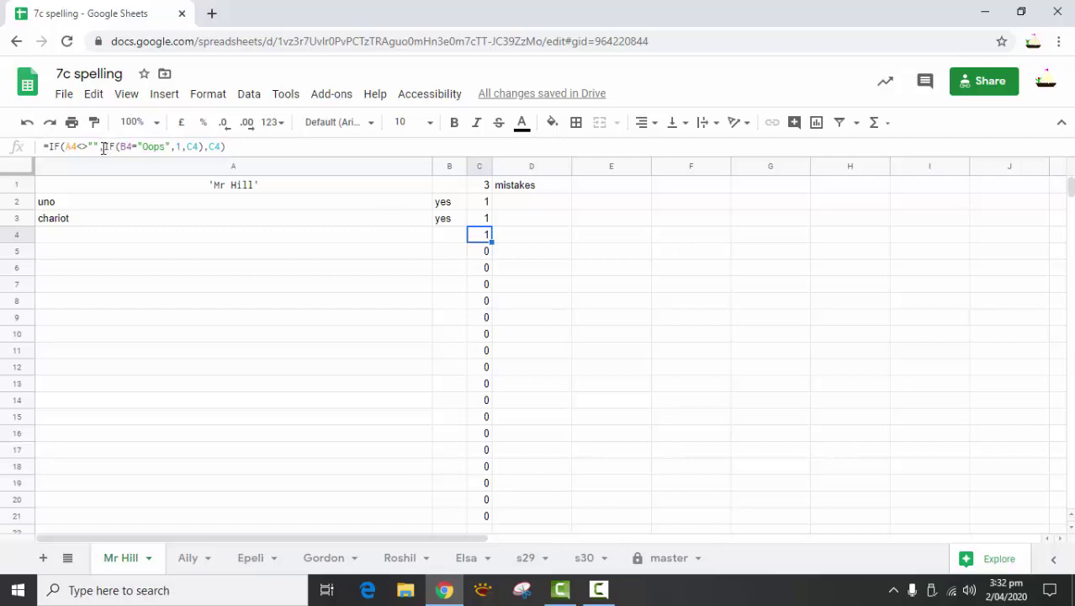
drag(100, 148, 41, 147)
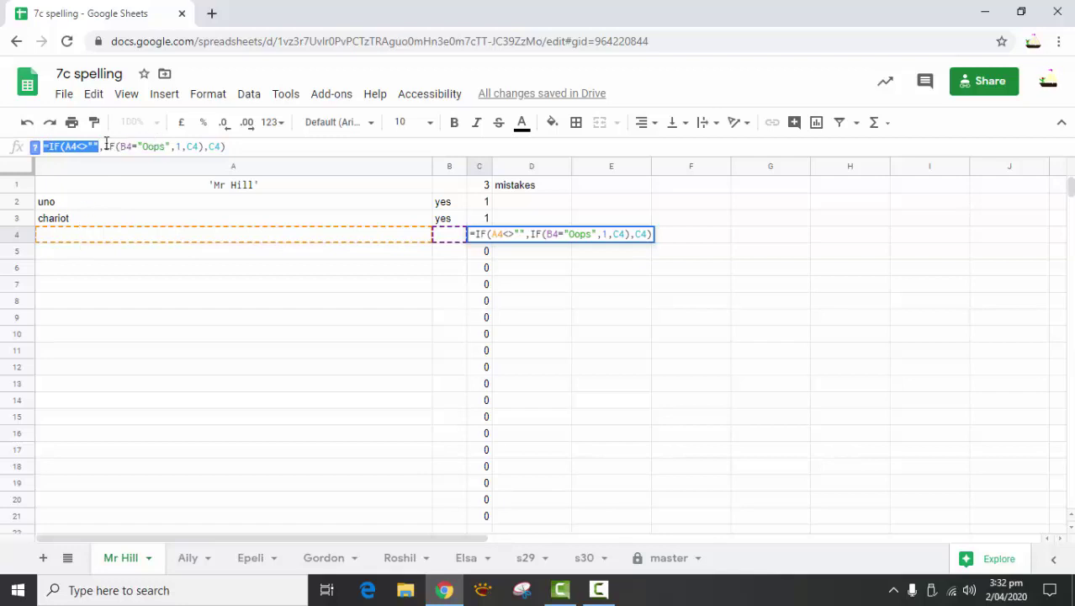
drag(105, 148, 166, 144)
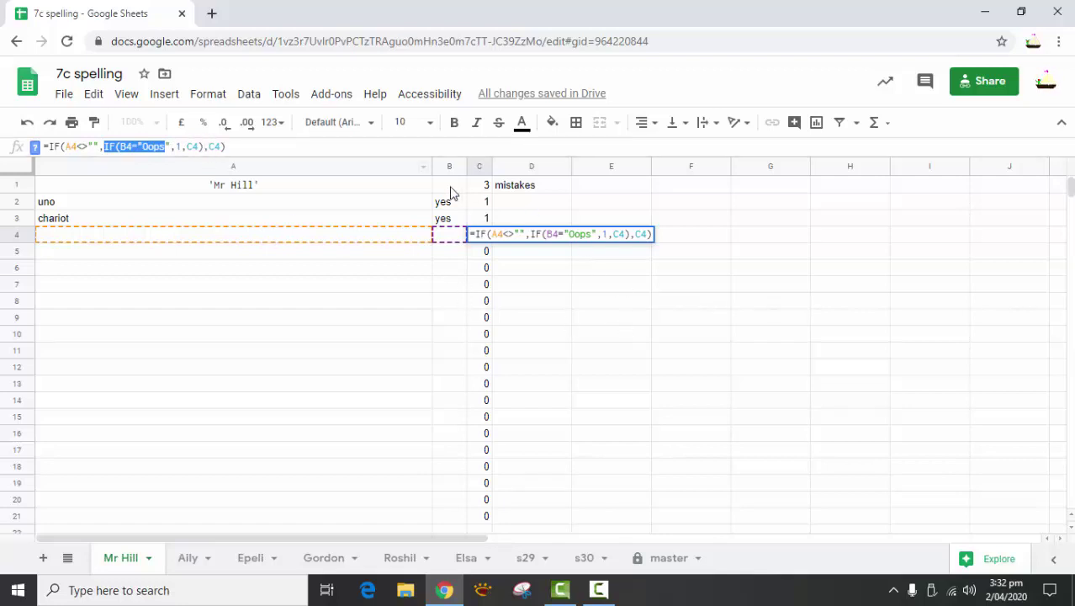
click(477, 254)
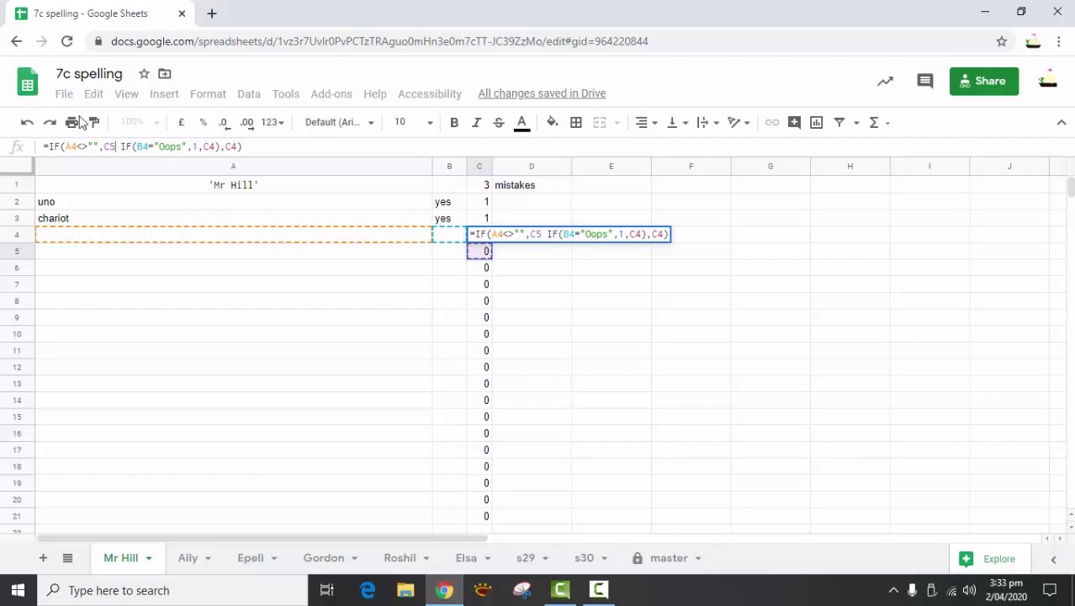
click(130, 239)
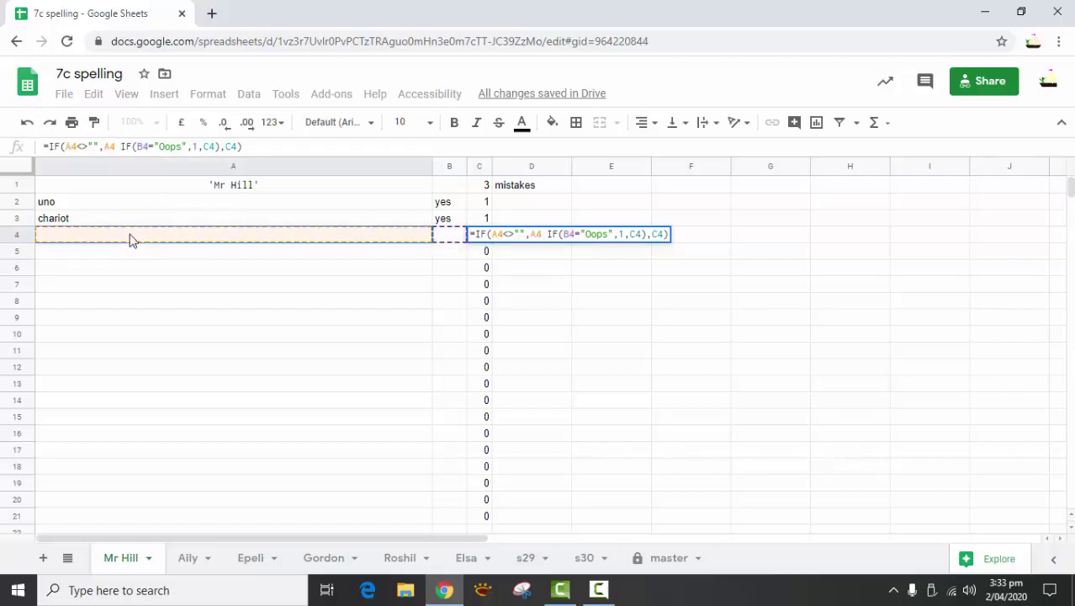
key(BackSpace)
key(BackSpace)
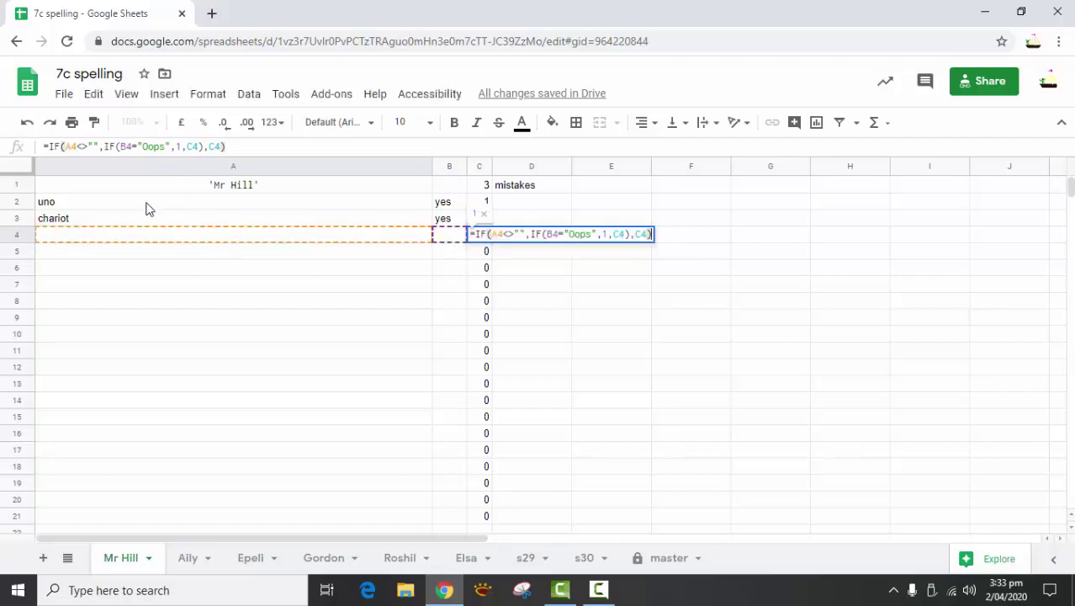
key(Return)
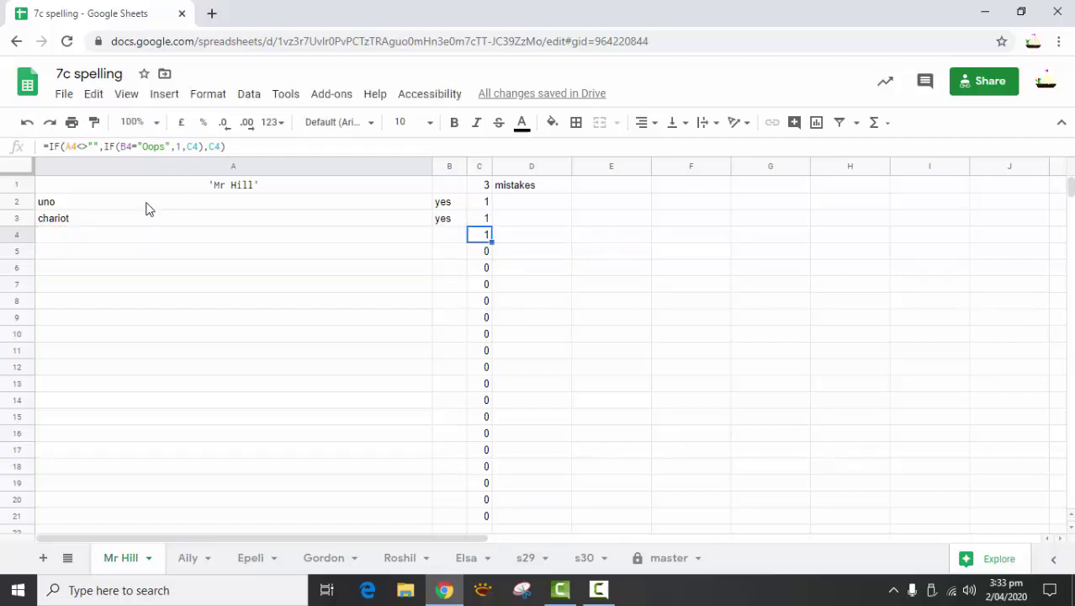
click(65, 96)
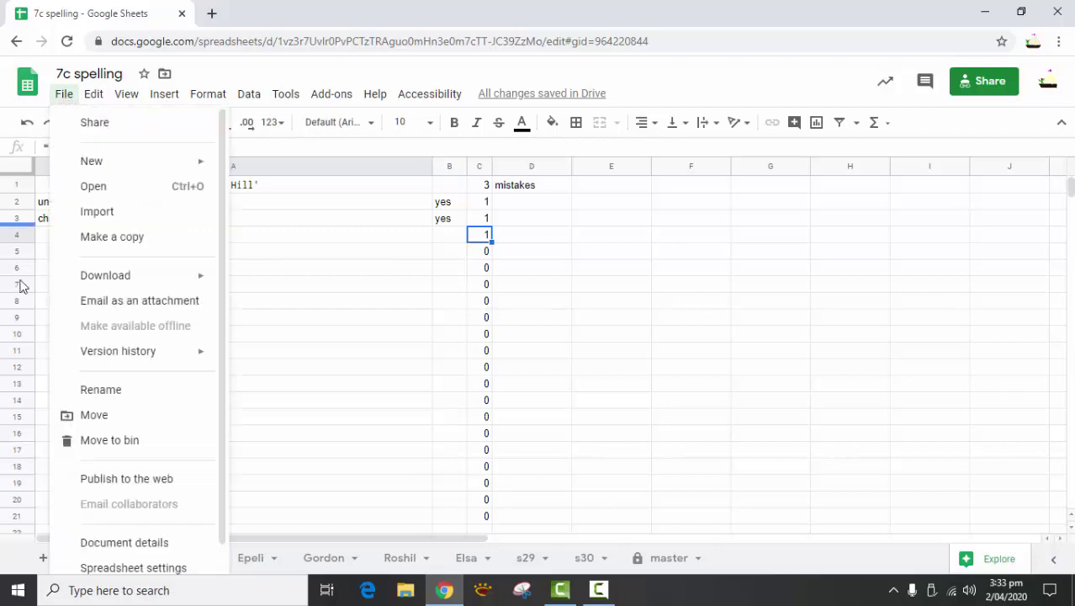
click(172, 567)
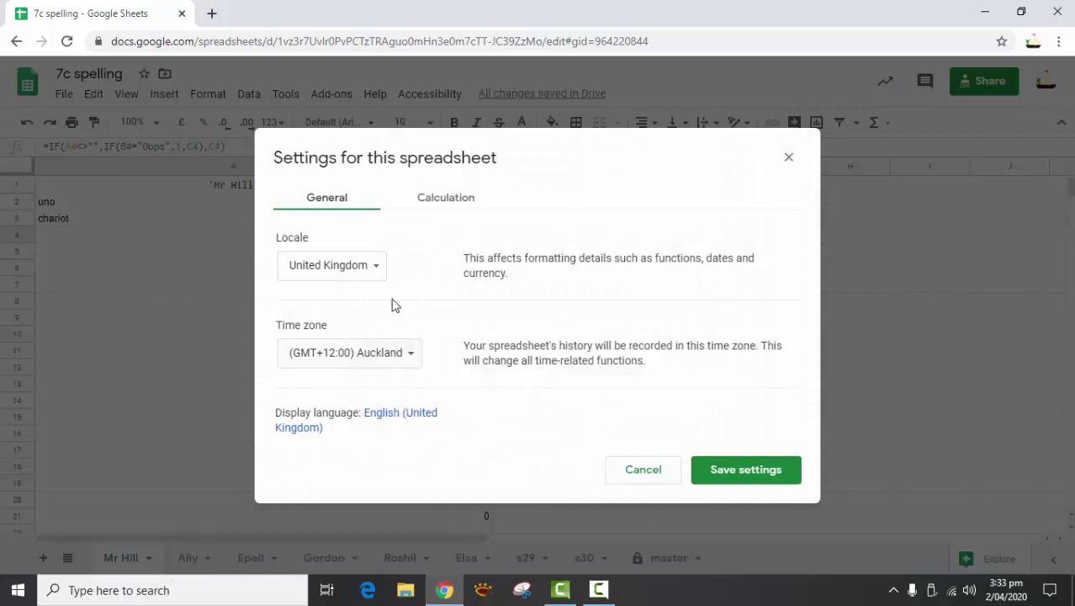
click(455, 200)
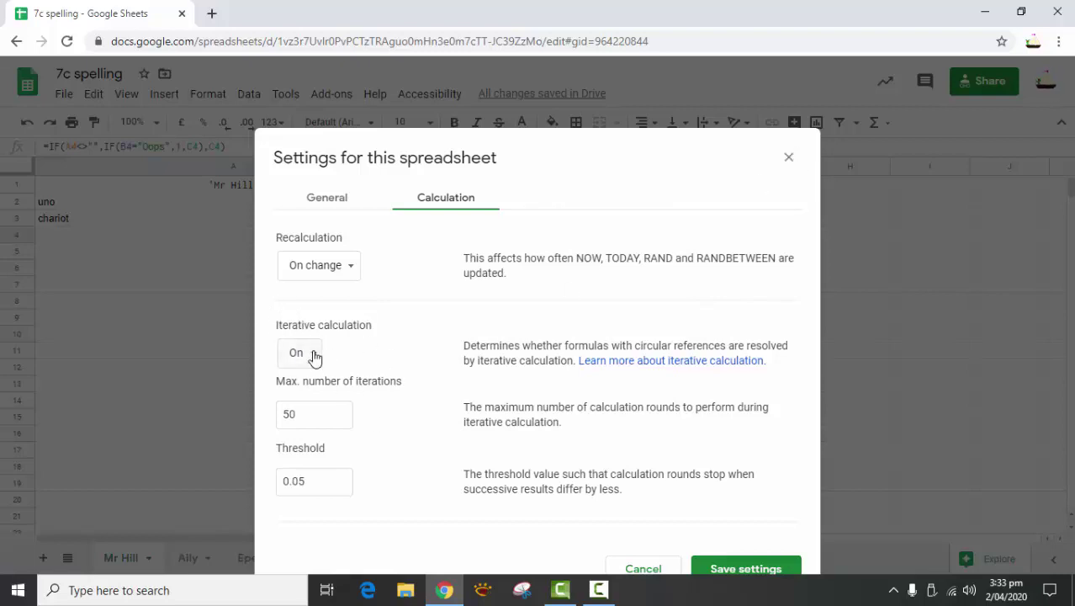
click(789, 156)
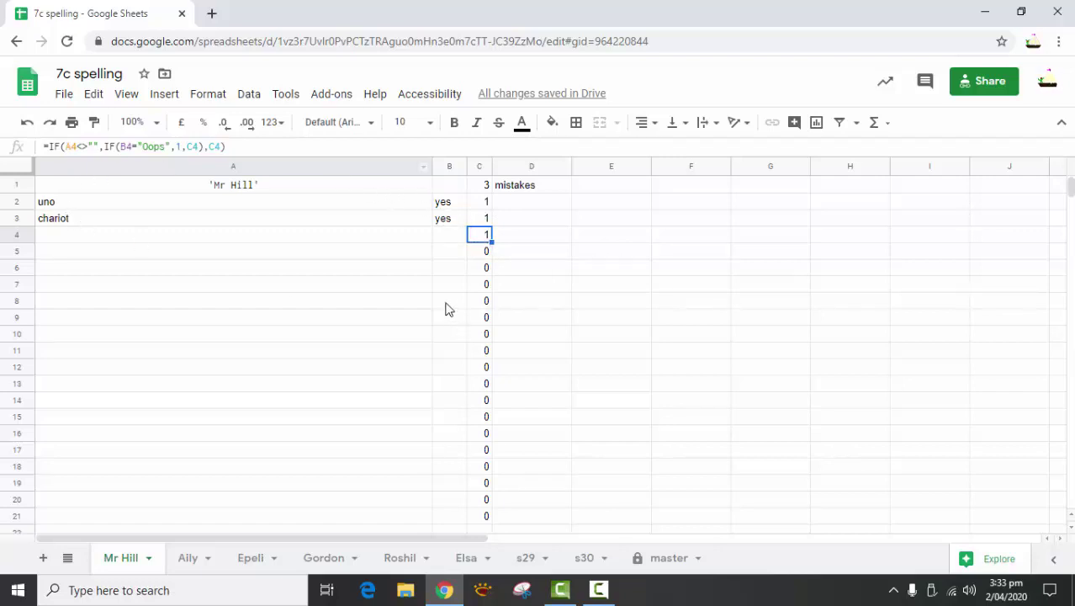
click(485, 188)
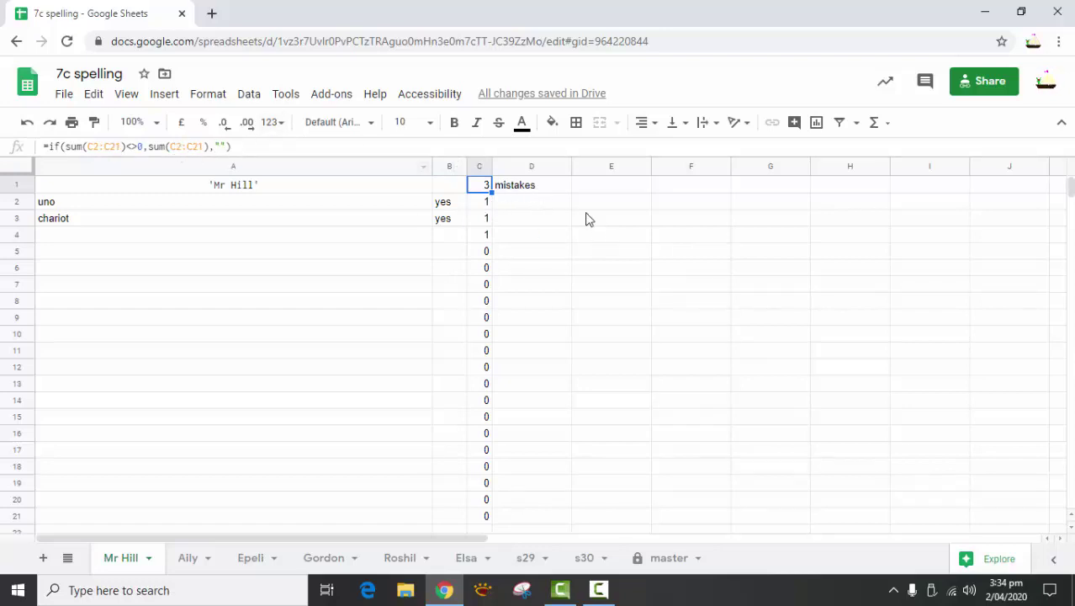
click(534, 190)
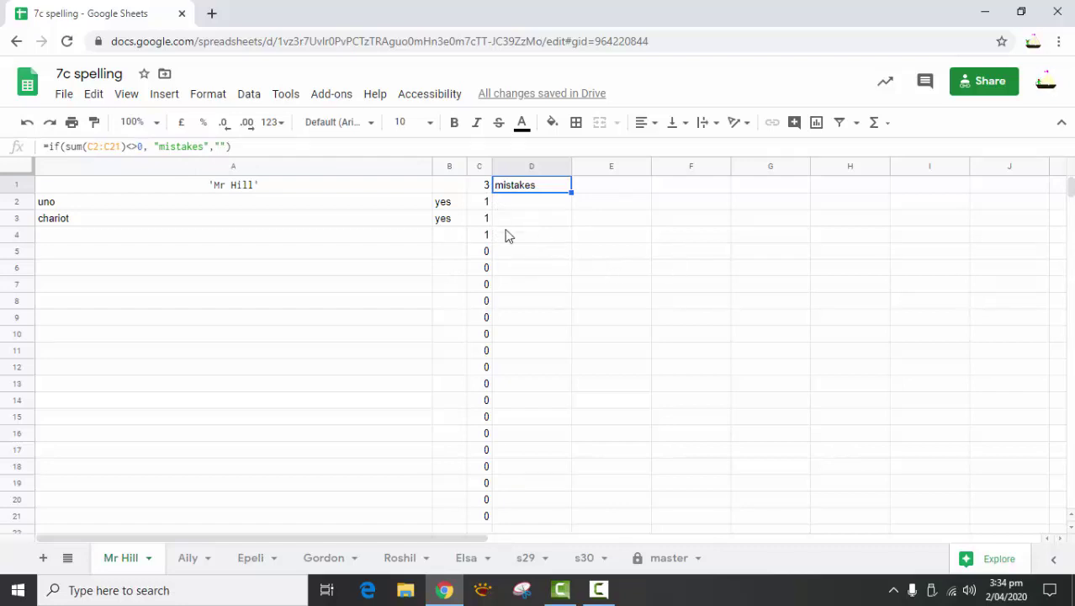
click(482, 241)
Step: Fill C5's formula up over C2:C4 so Mr Hill's mistake counts read 0 and C1 clears
click(482, 220)
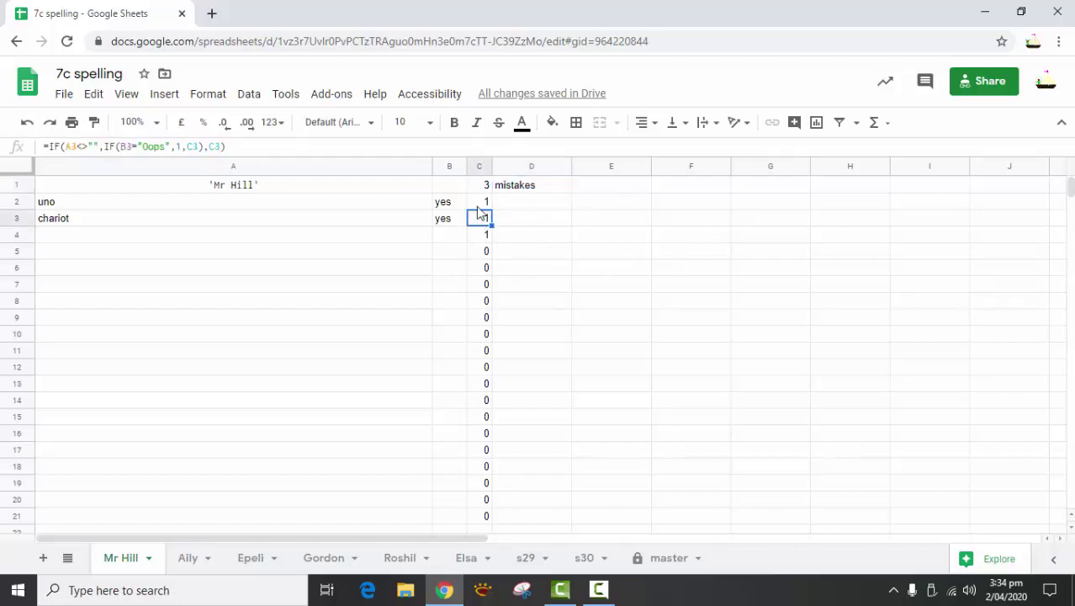
click(481, 203)
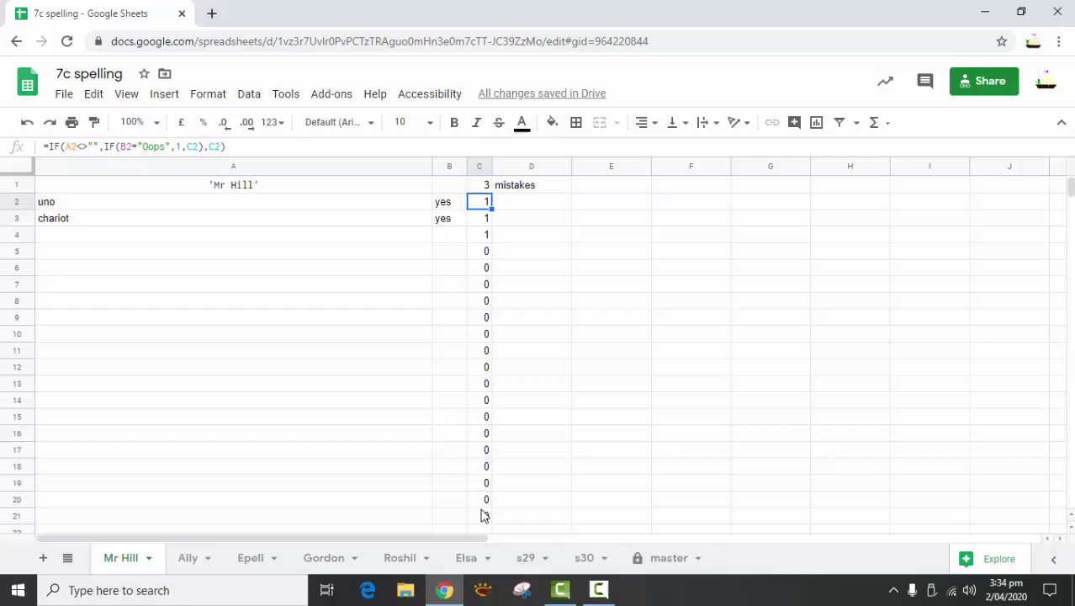
click(483, 252)
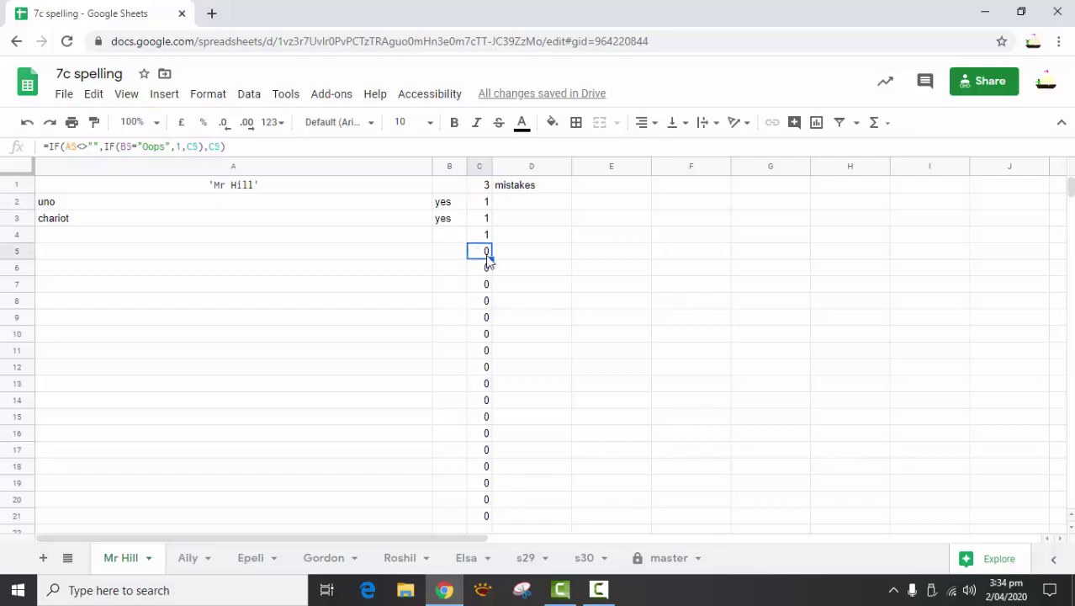
drag(491, 254, 486, 202)
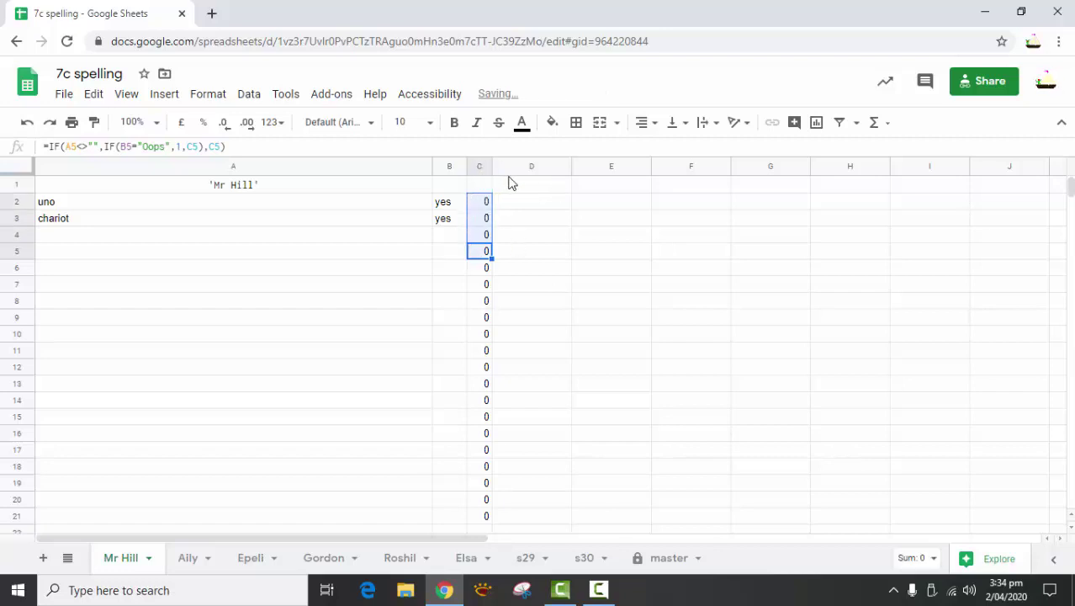
click(482, 186)
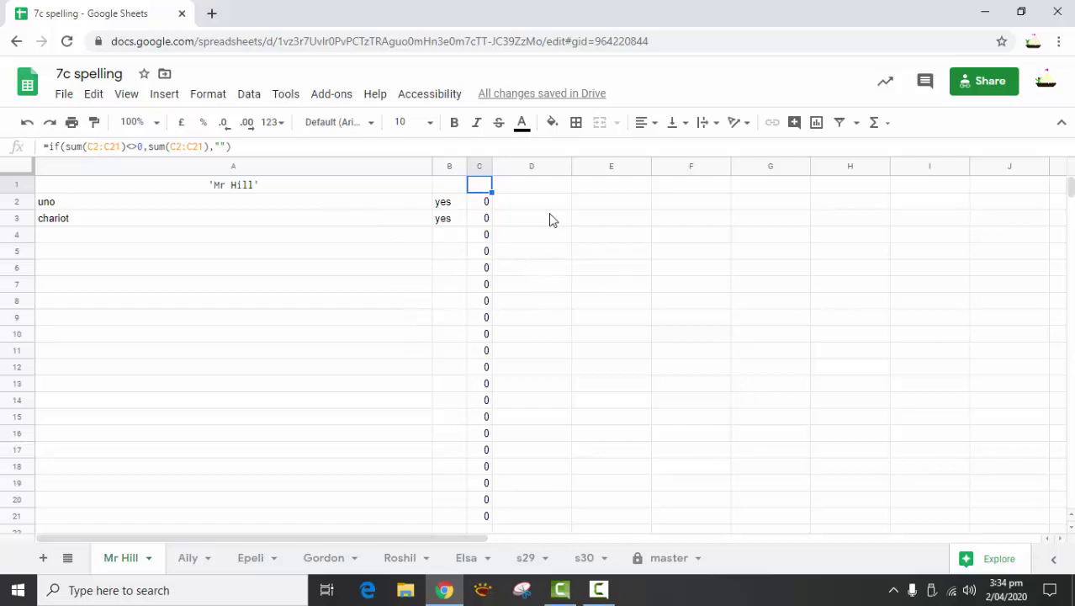
click(51, 238)
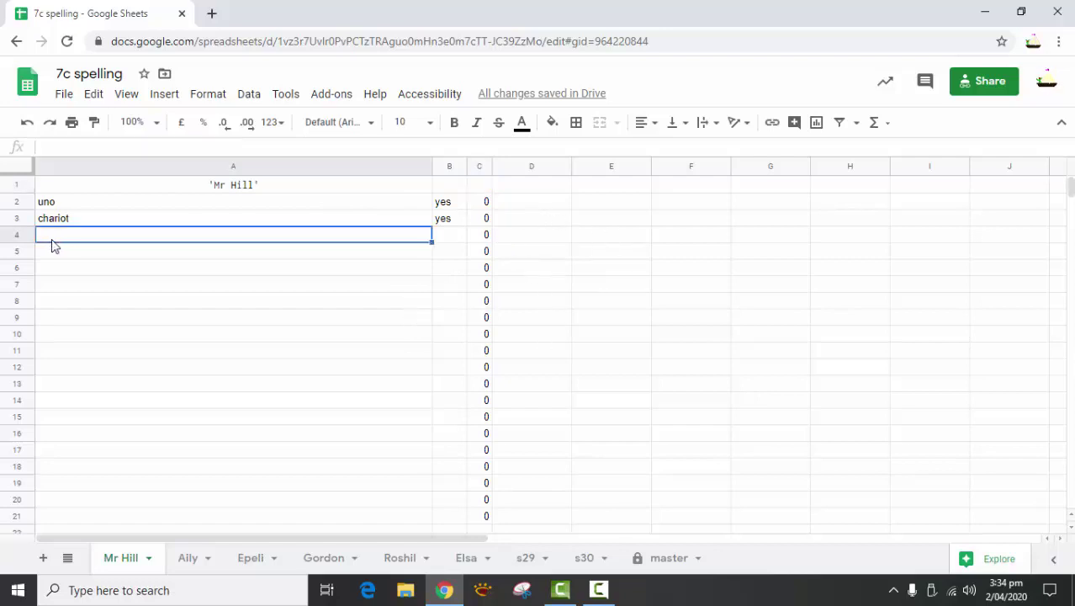
Step: Enter 'd' in A4 so row 4 is marked oops with 1 mistake
text(d)
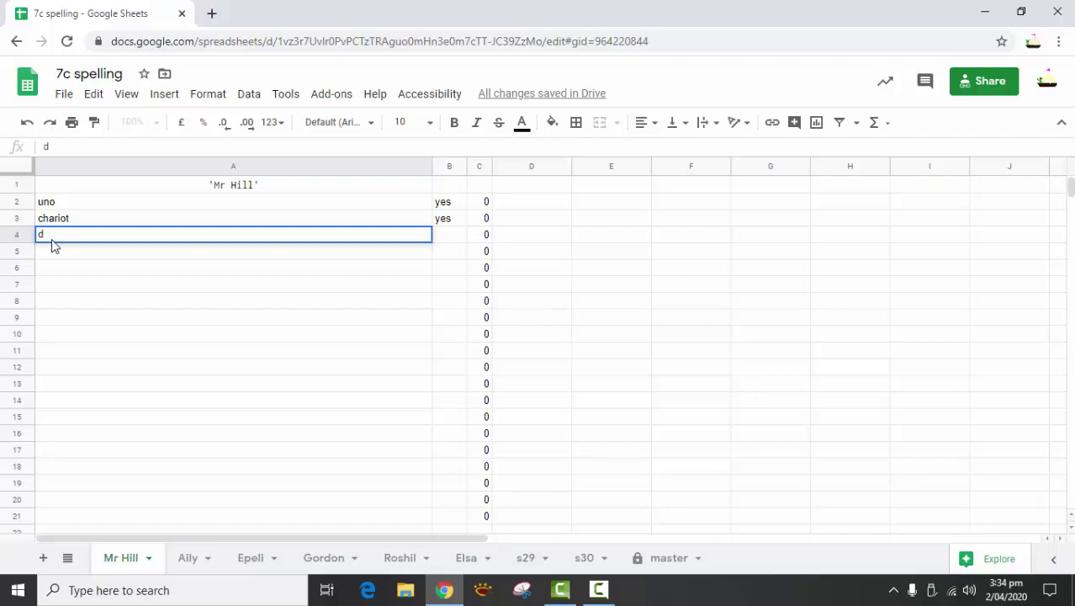
key(Return)
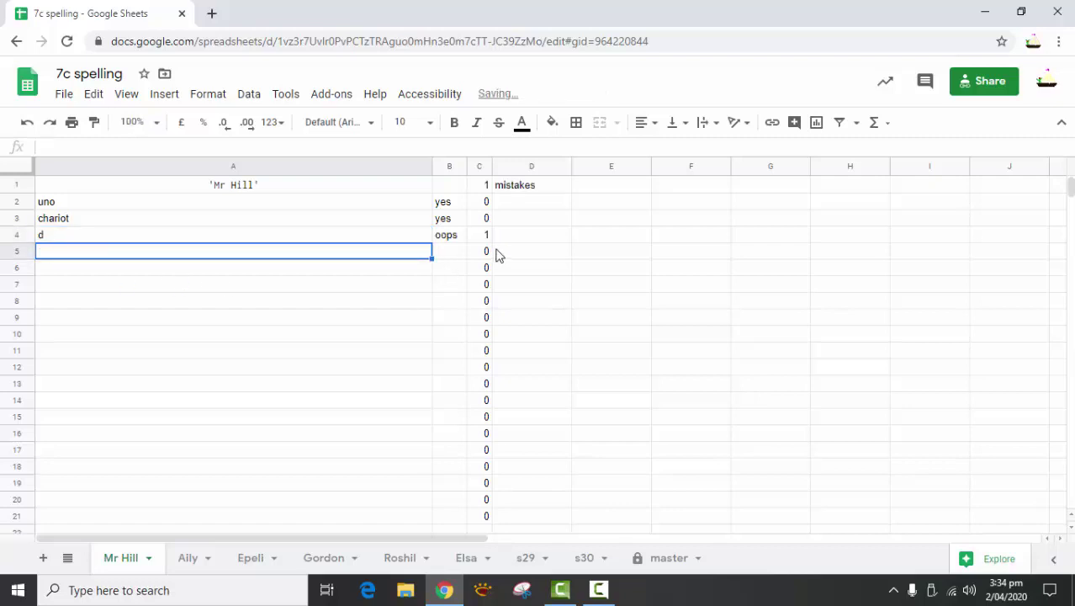
drag(488, 251, 539, 235)
click(408, 286)
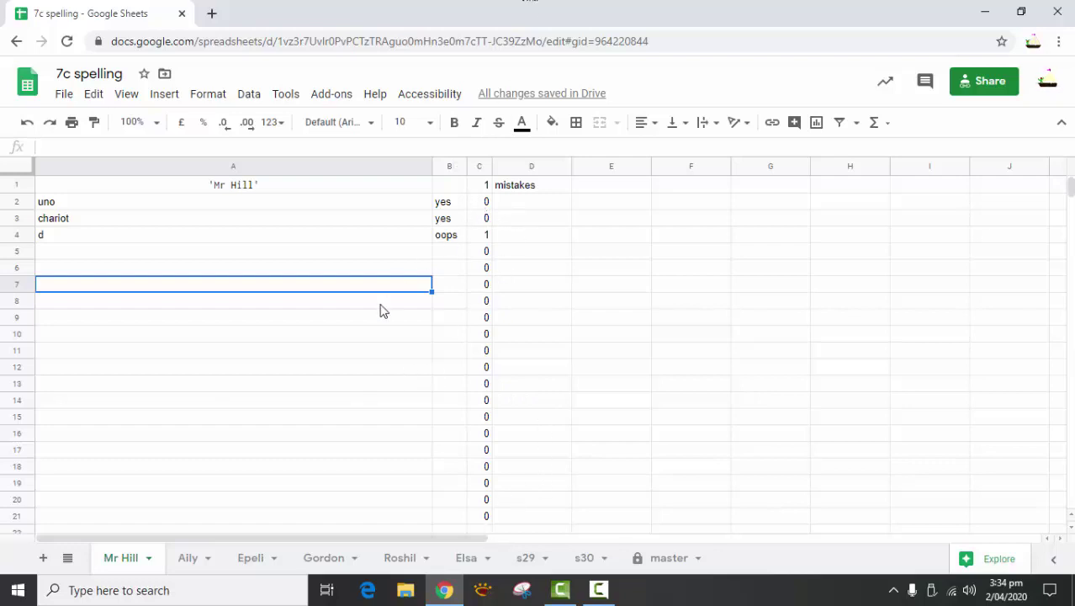
Step: Check the =master!D1 name formula in A1, then switch to the master sheet
click(255, 237)
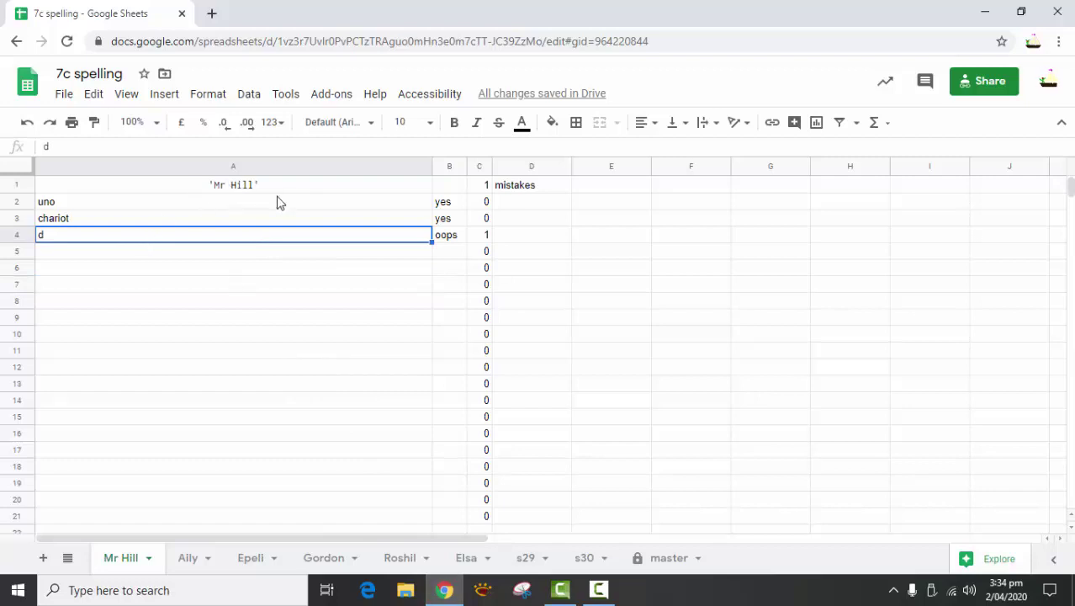
click(249, 193)
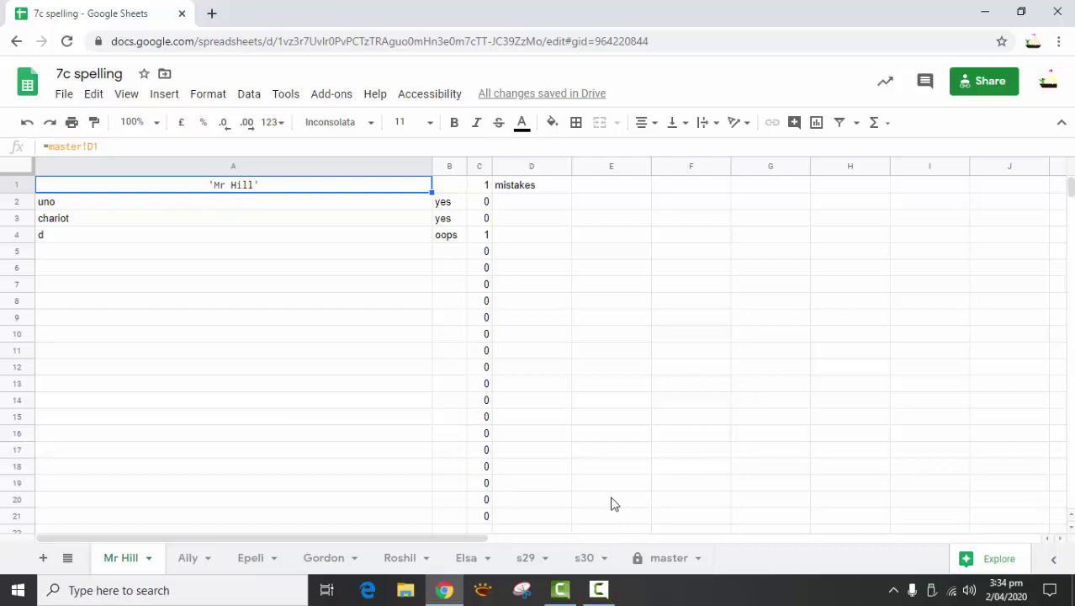
click(665, 559)
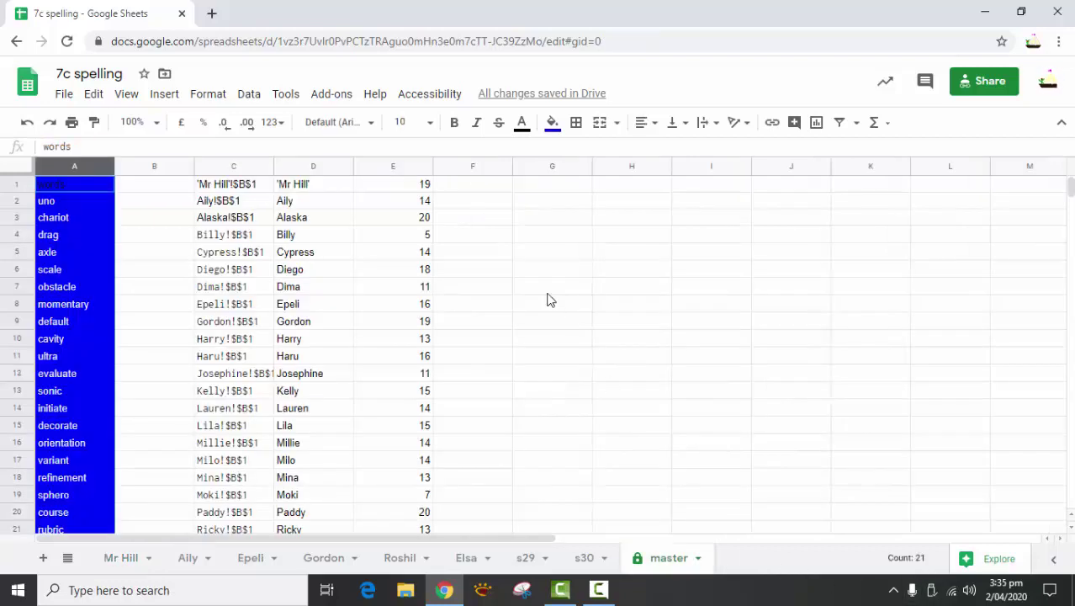
click(402, 186)
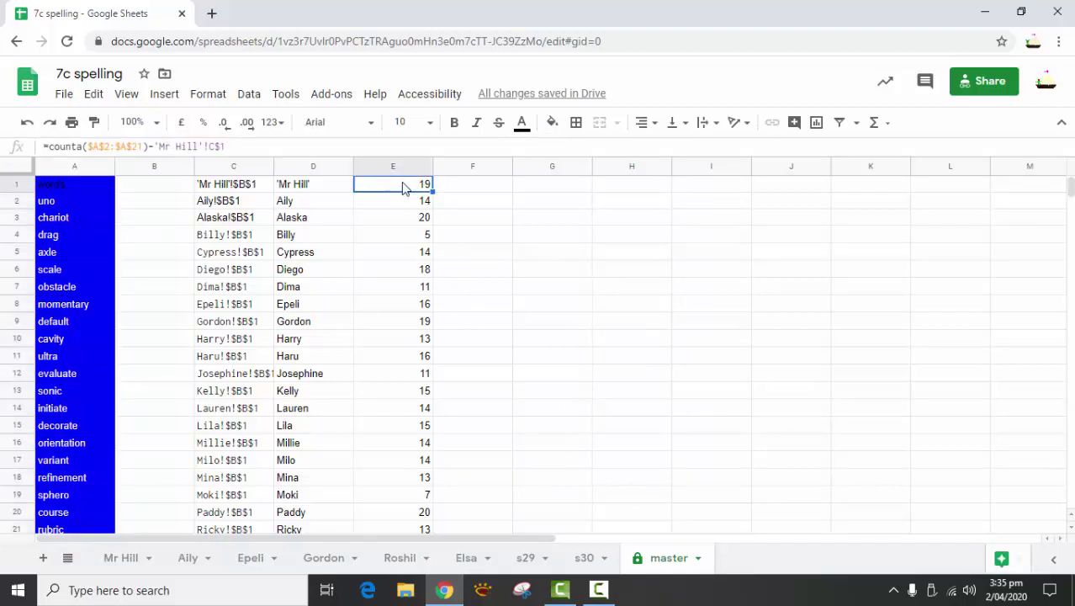
click(116, 560)
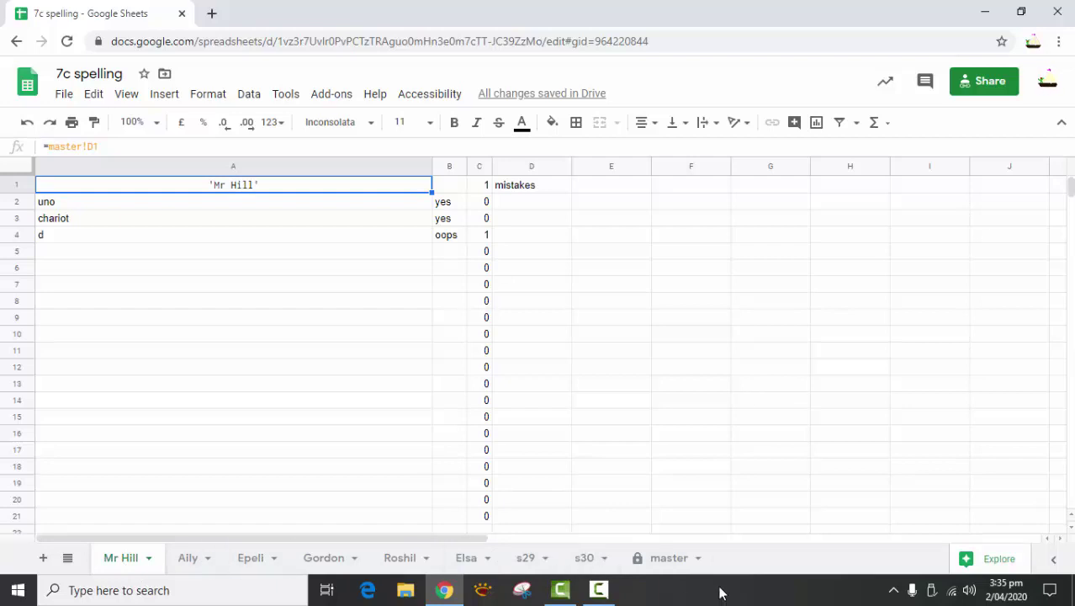
click(654, 561)
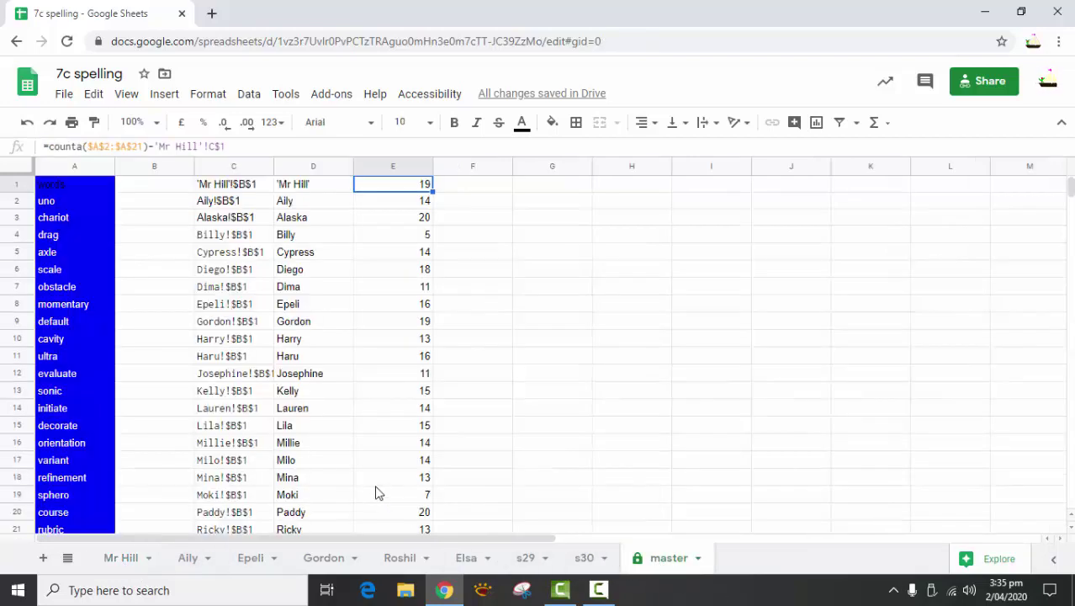
scroll(374, 488, down, 1)
scroll(395, 484, up, 1)
scroll(395, 484, down, 5)
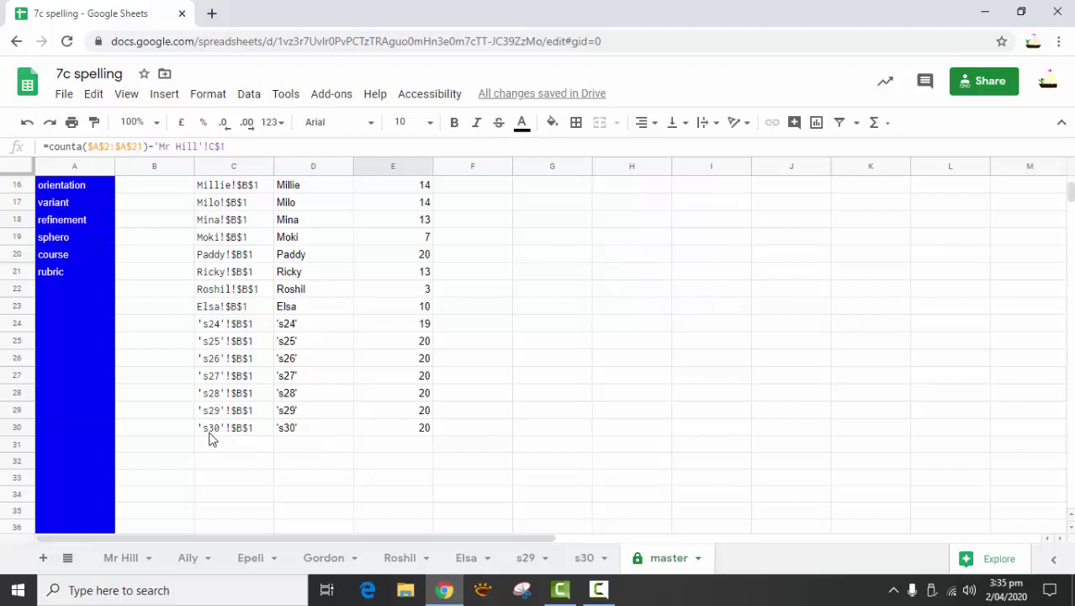
Step: Rename the s30 sheet to 'Anthony', then review the address formula in master cell C30
click(586, 559)
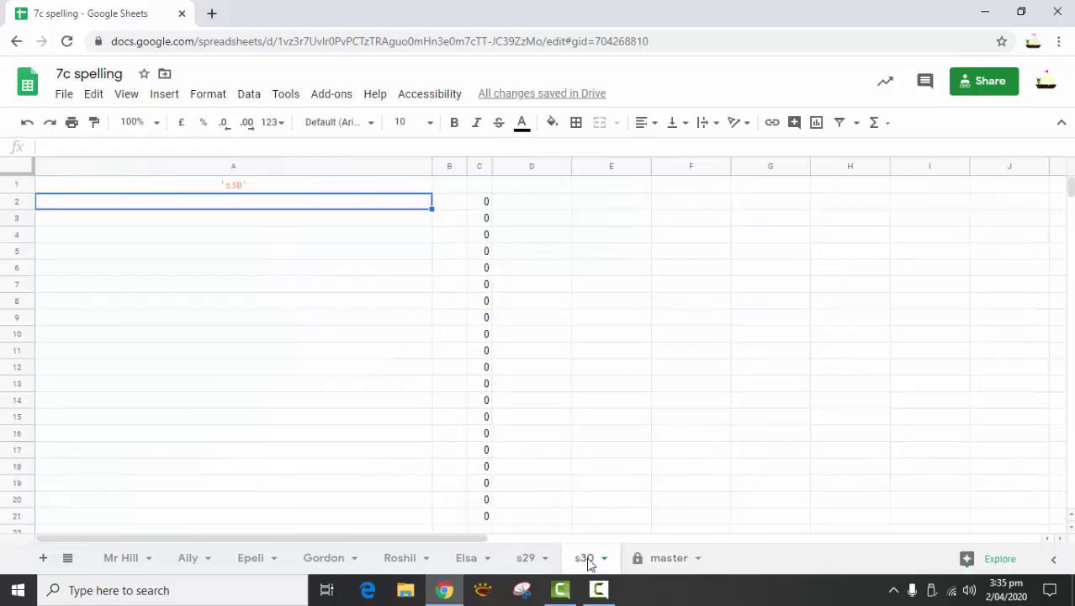
click(605, 559)
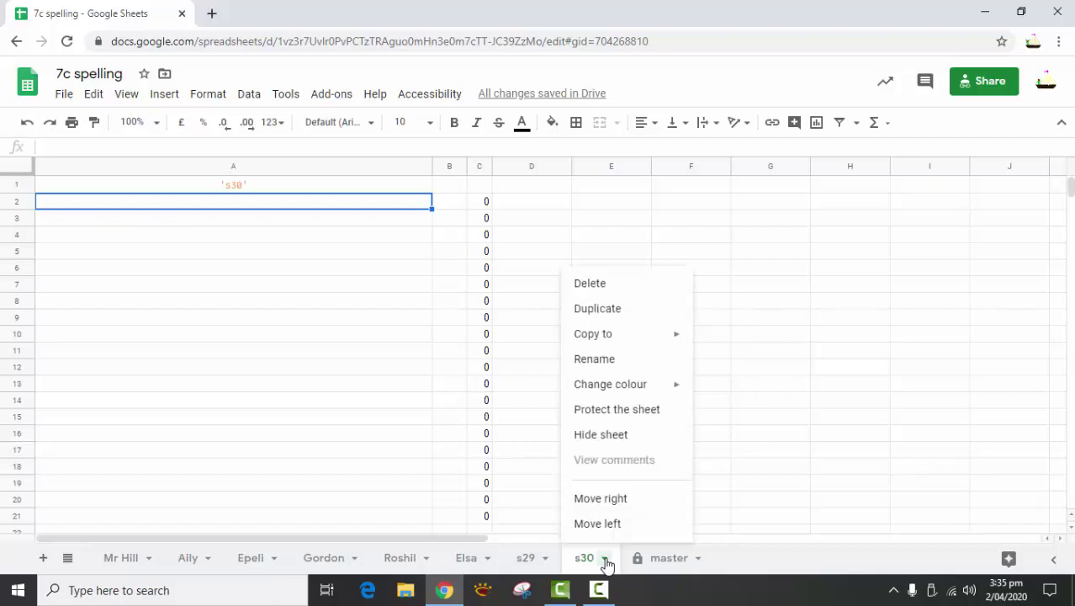
click(604, 360)
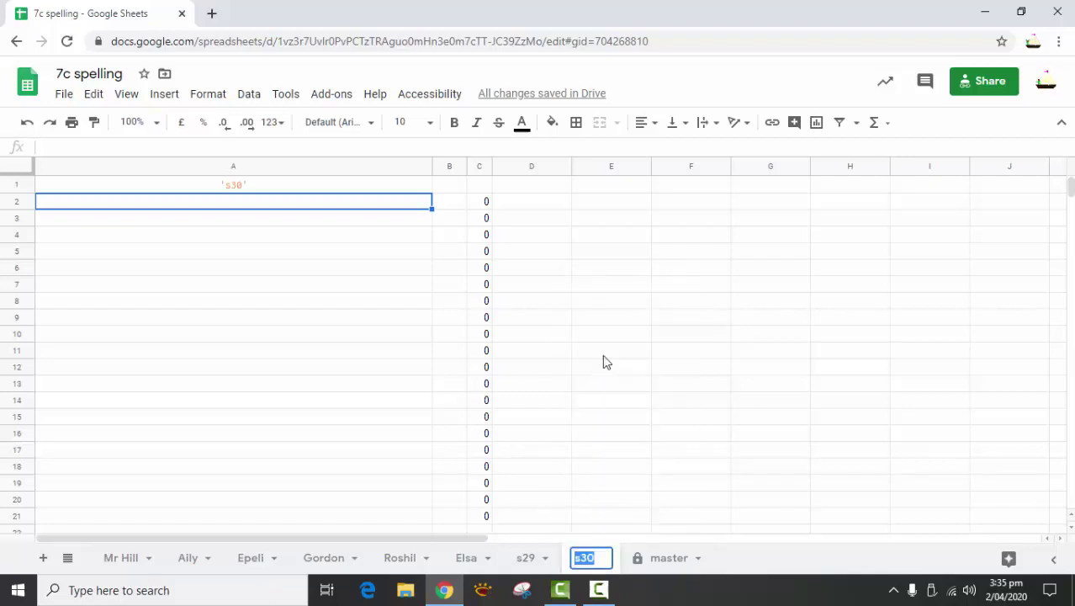
text(Anthony)
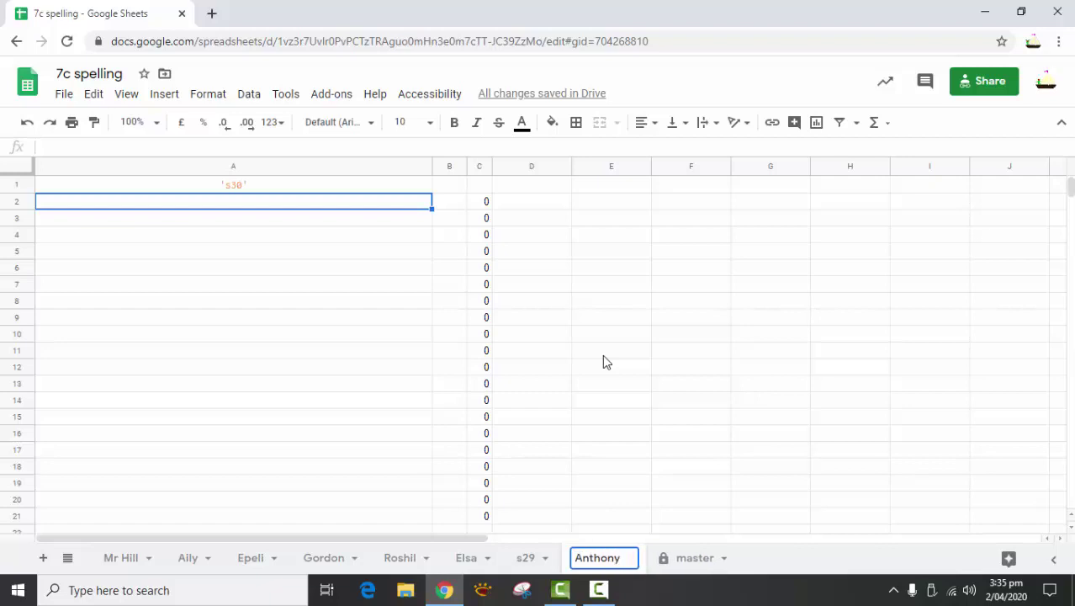
key(Return)
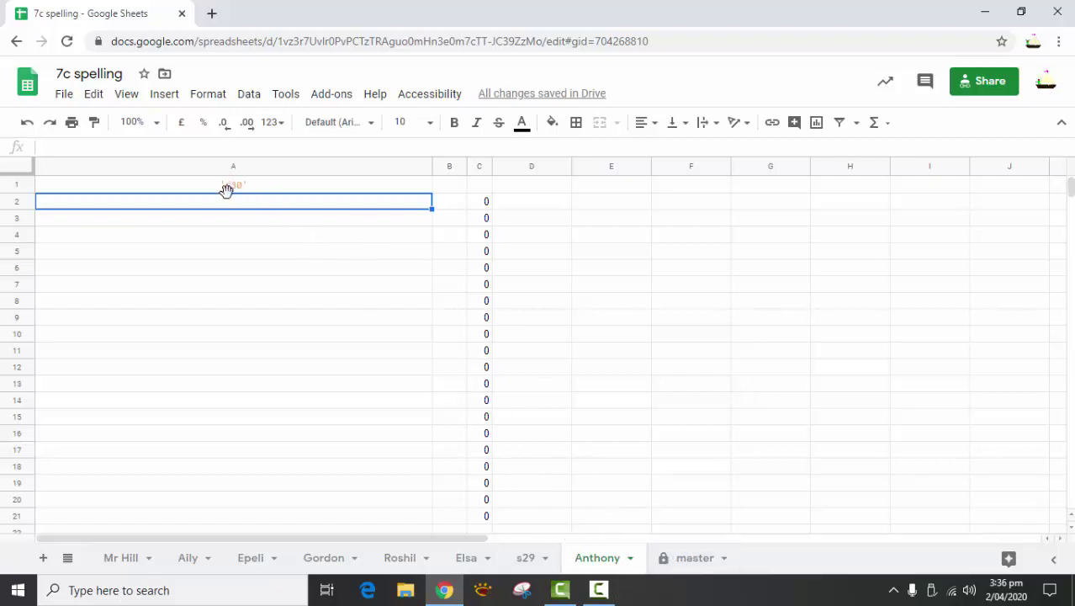
click(681, 559)
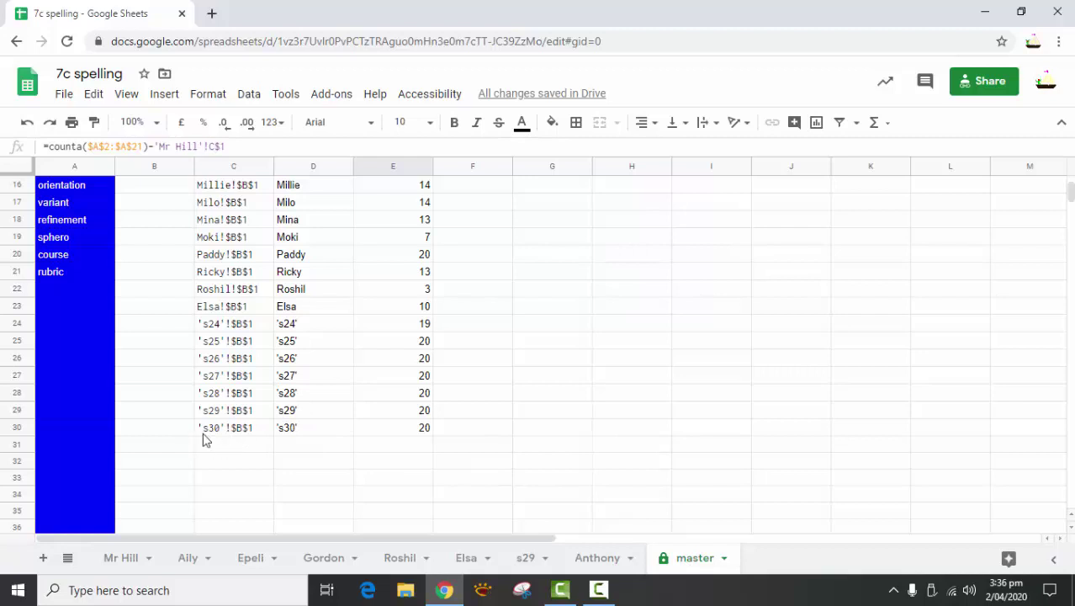
click(237, 431)
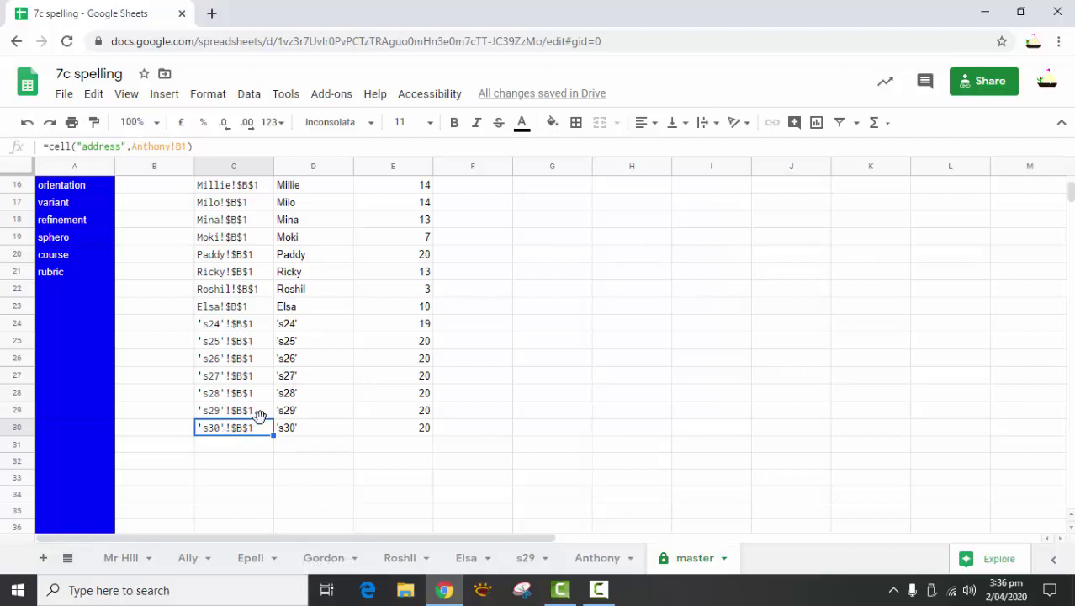
Step: Copy and paste master column C to refresh its addresses, then open the Anthony sheet
click(223, 168)
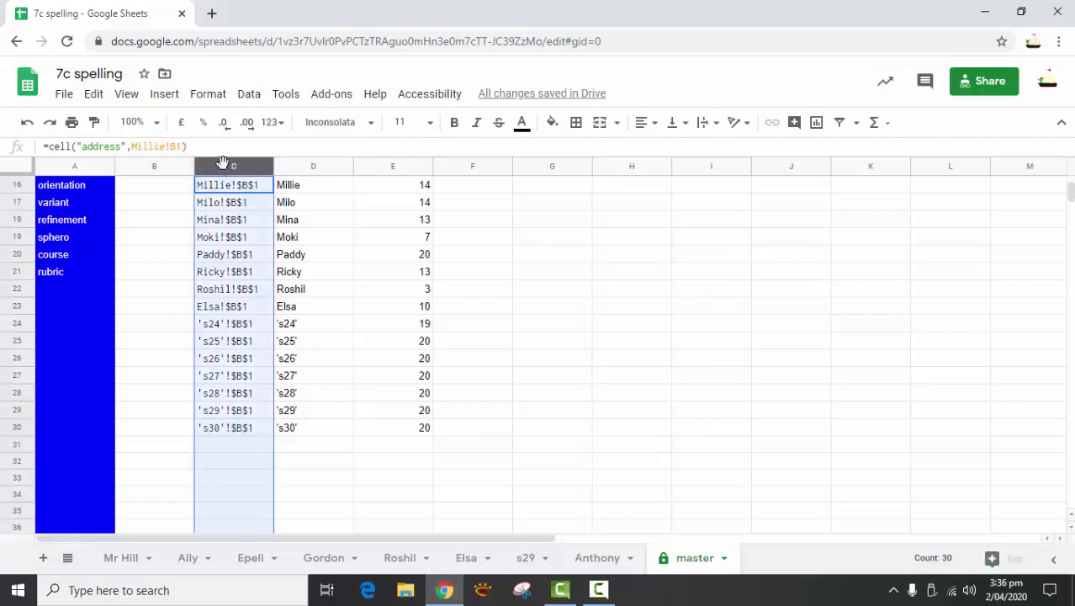
click(92, 95)
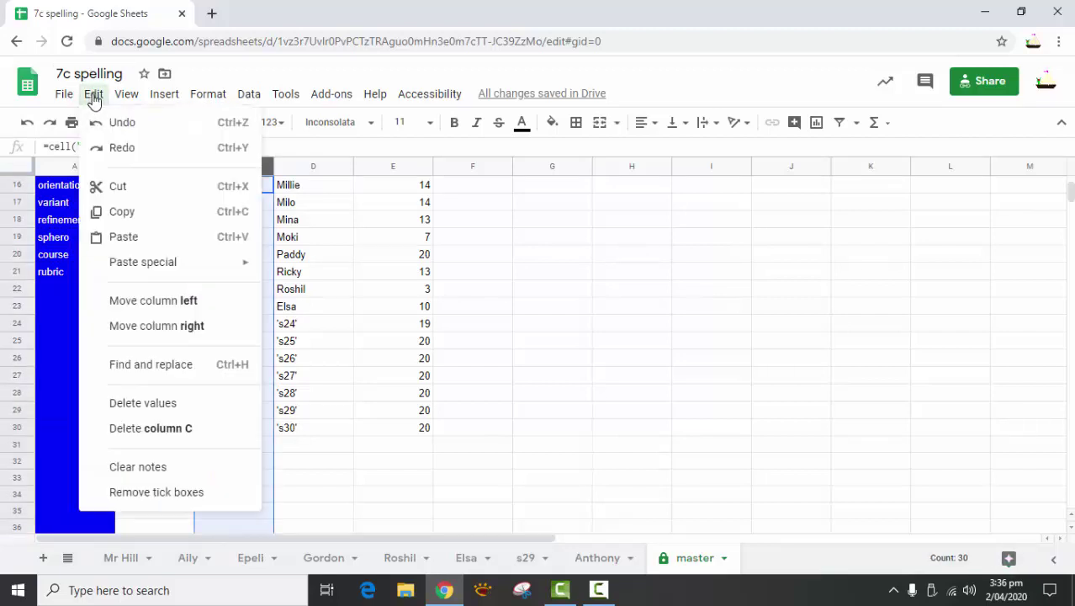
click(128, 211)
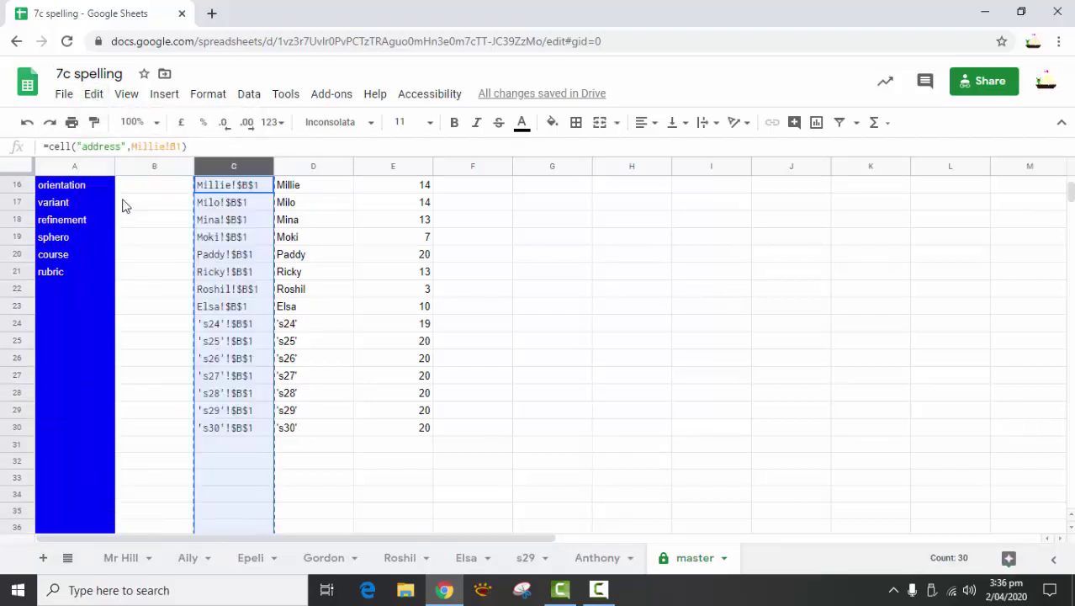
click(93, 95)
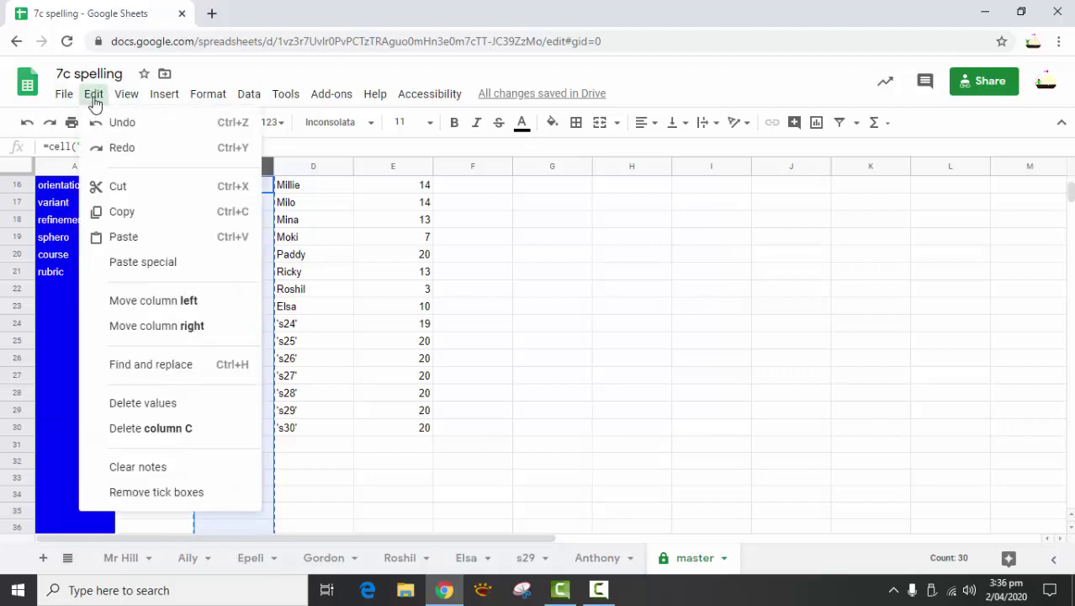
click(144, 238)
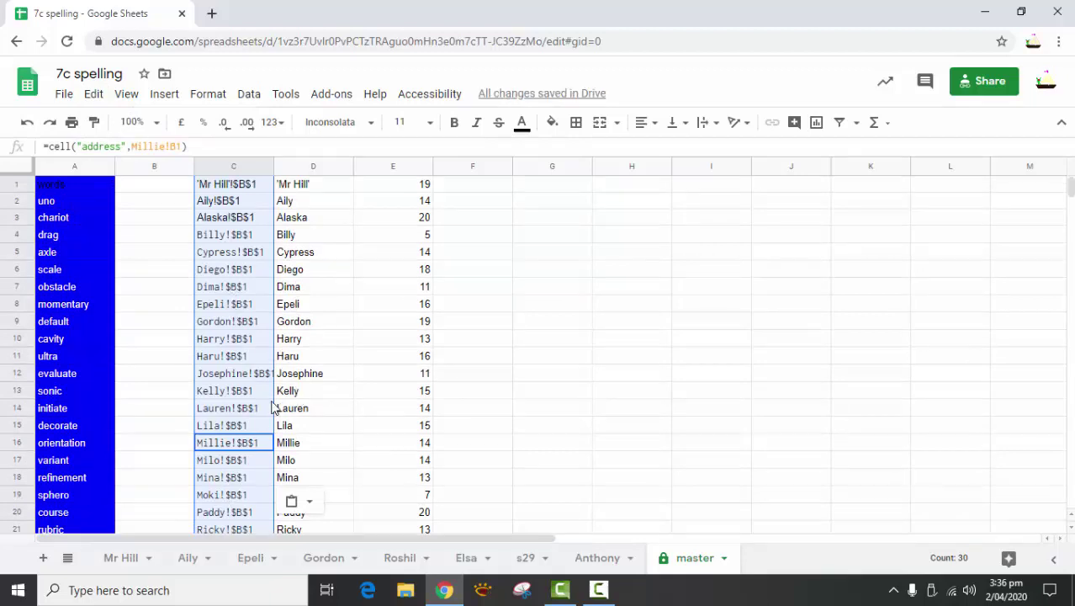
scroll(272, 407, down, 4)
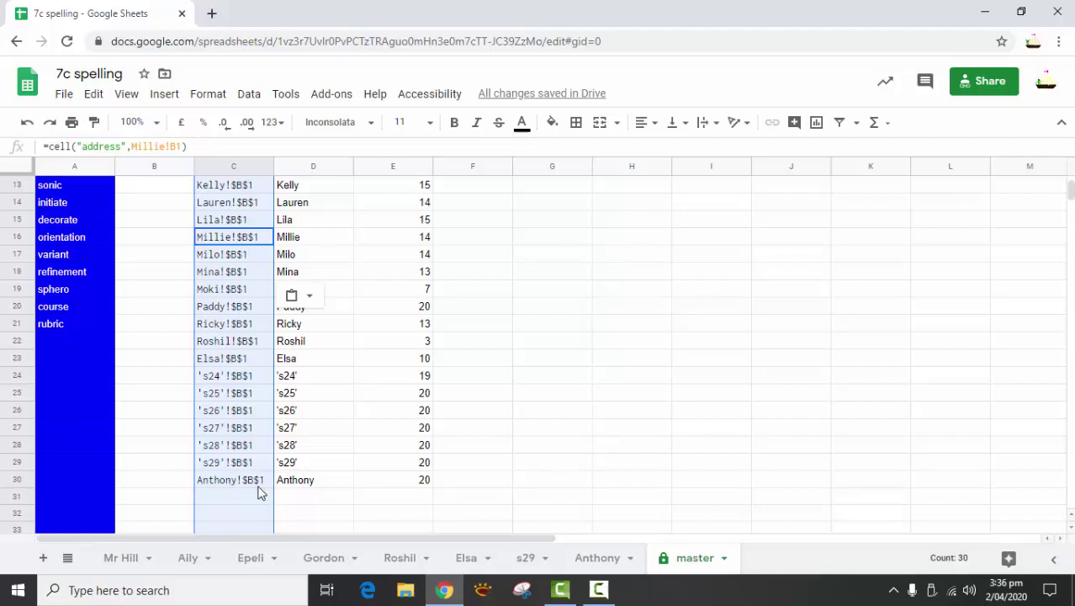
click(603, 558)
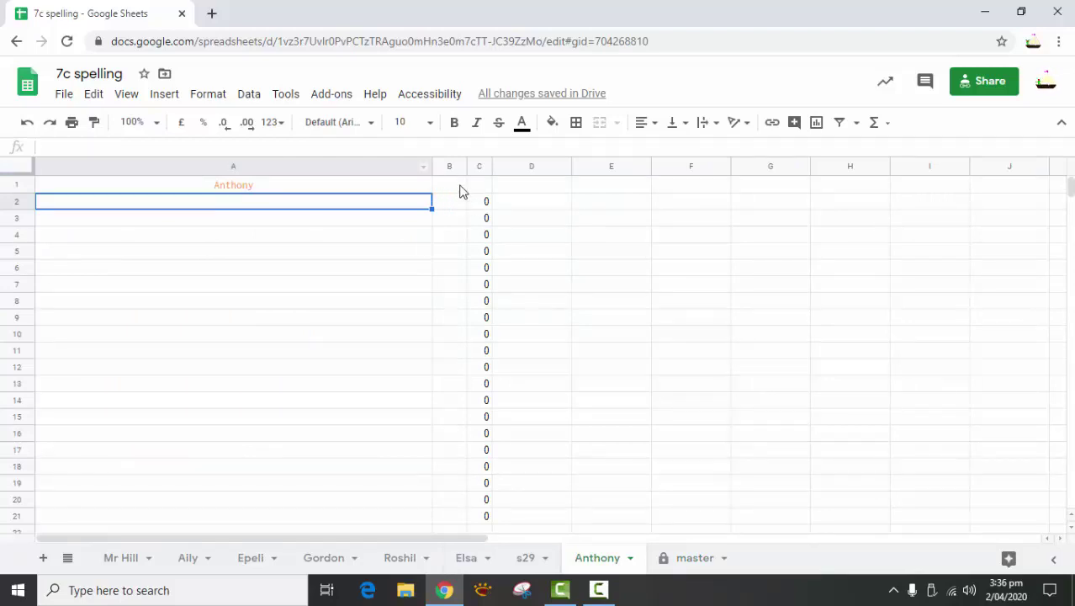
click(453, 188)
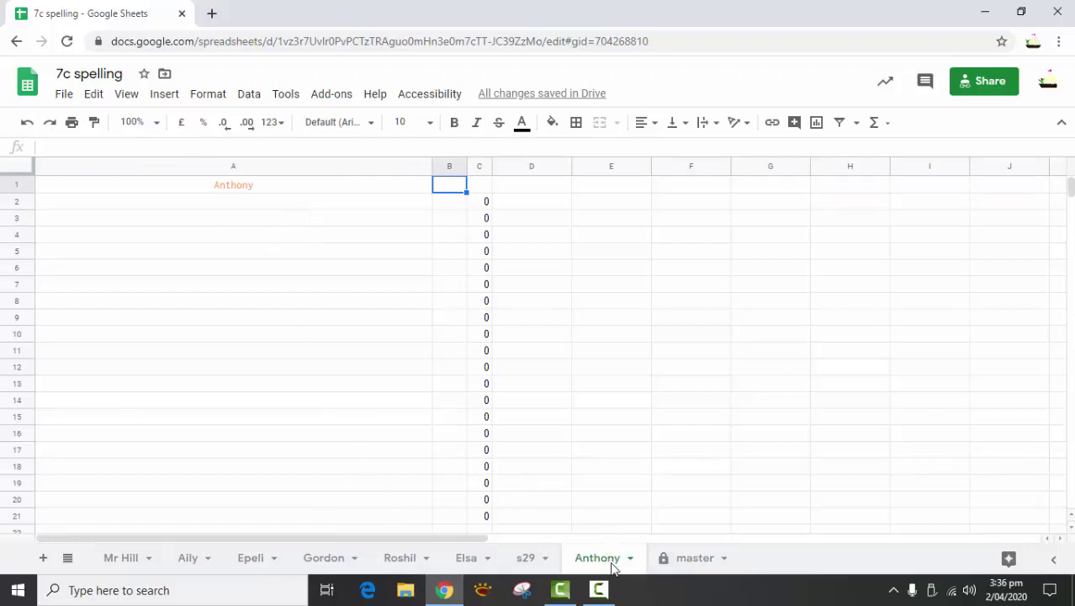
click(695, 562)
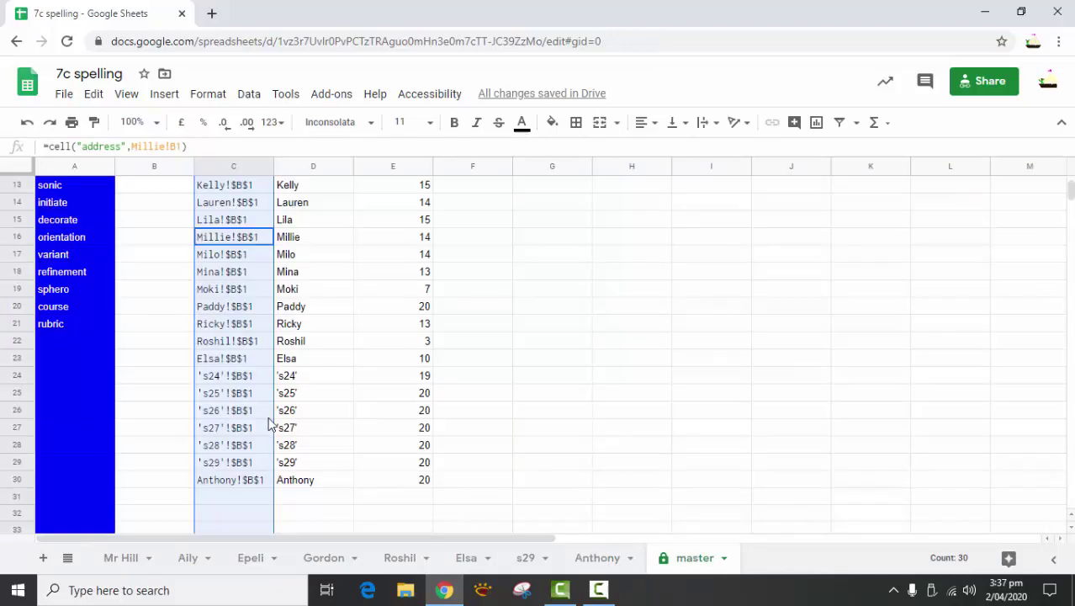
click(250, 480)
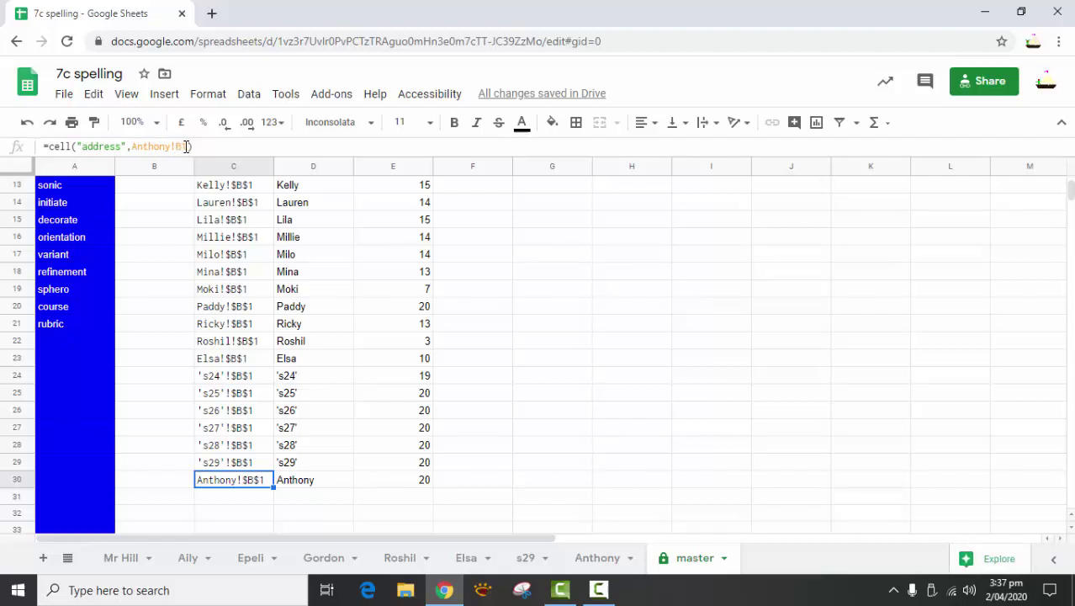
click(251, 465)
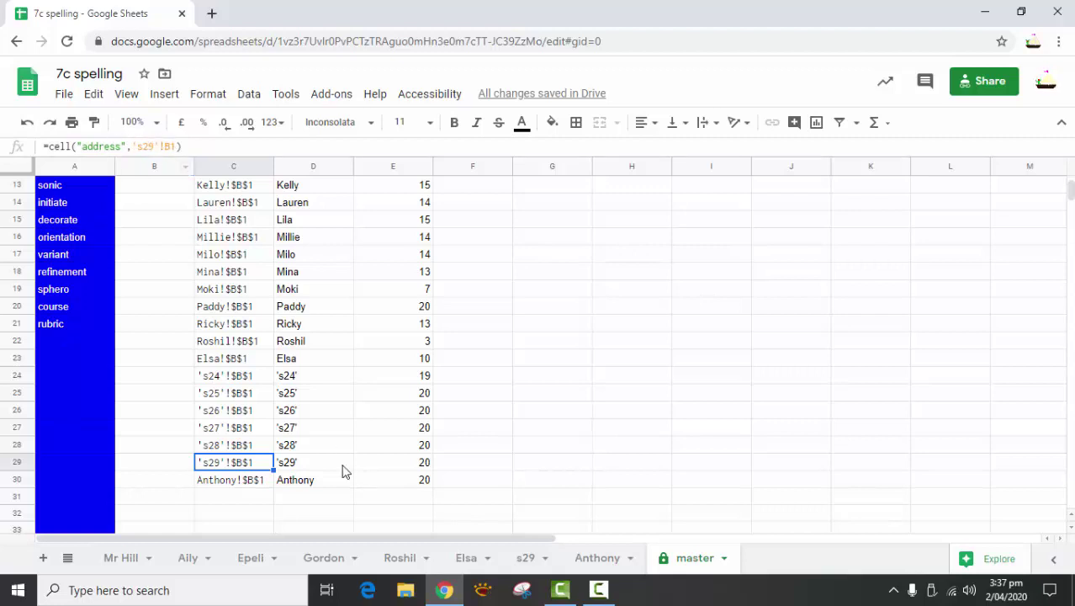
click(252, 479)
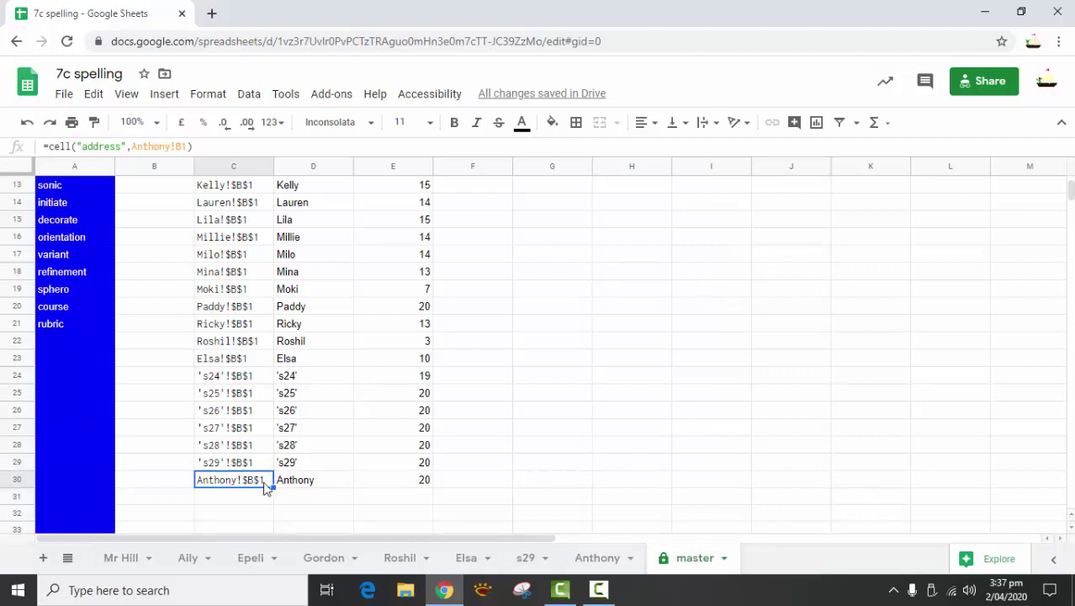
click(303, 488)
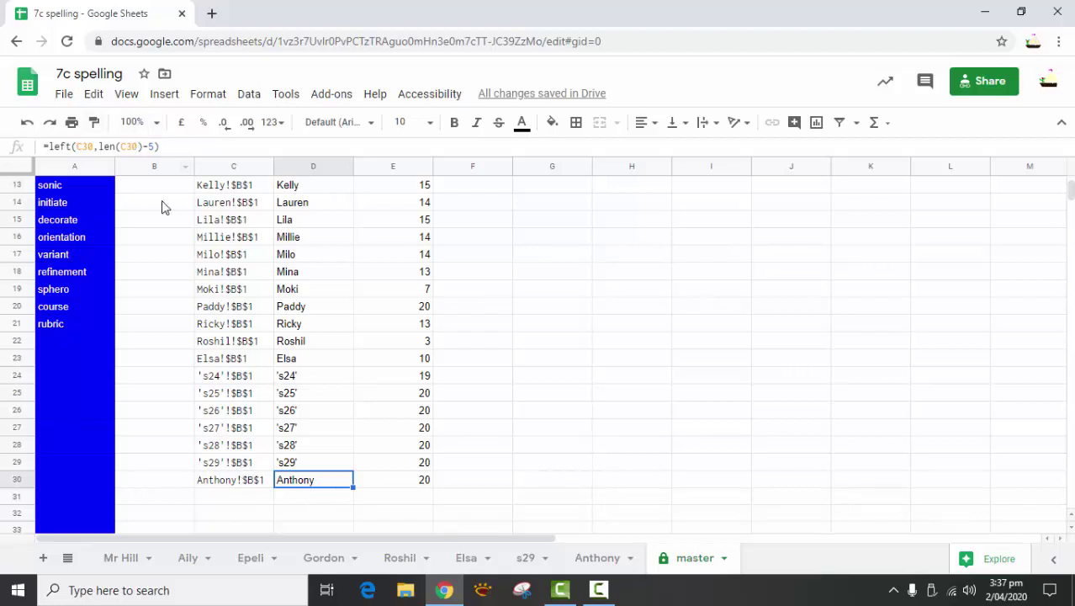
click(600, 559)
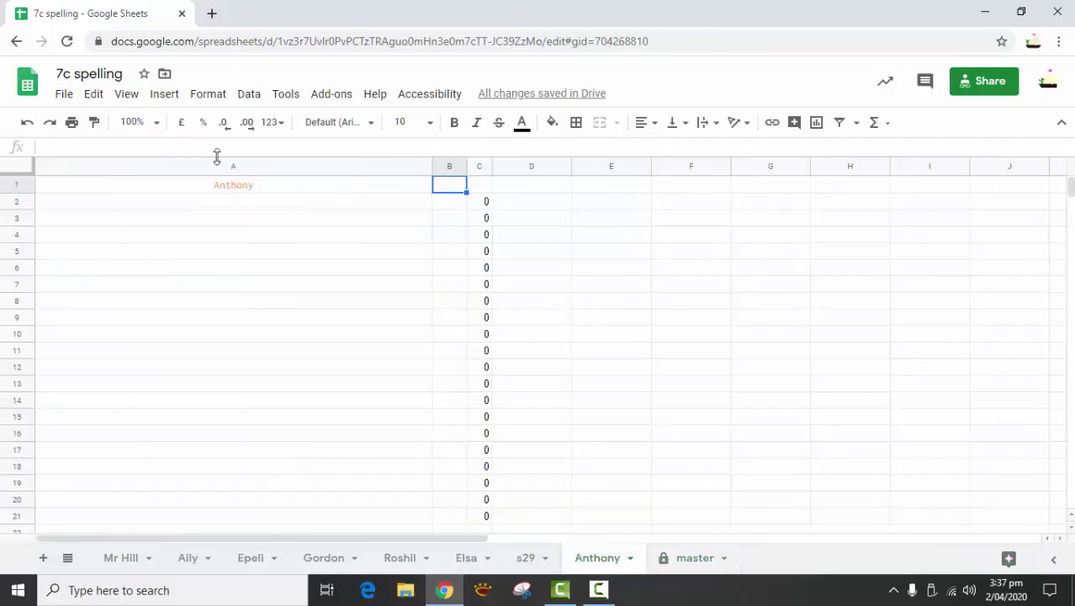
Step: Confirm Anthony's A1 heading uses =master!D30, comparing it with master row 30 and ending on master
click(189, 186)
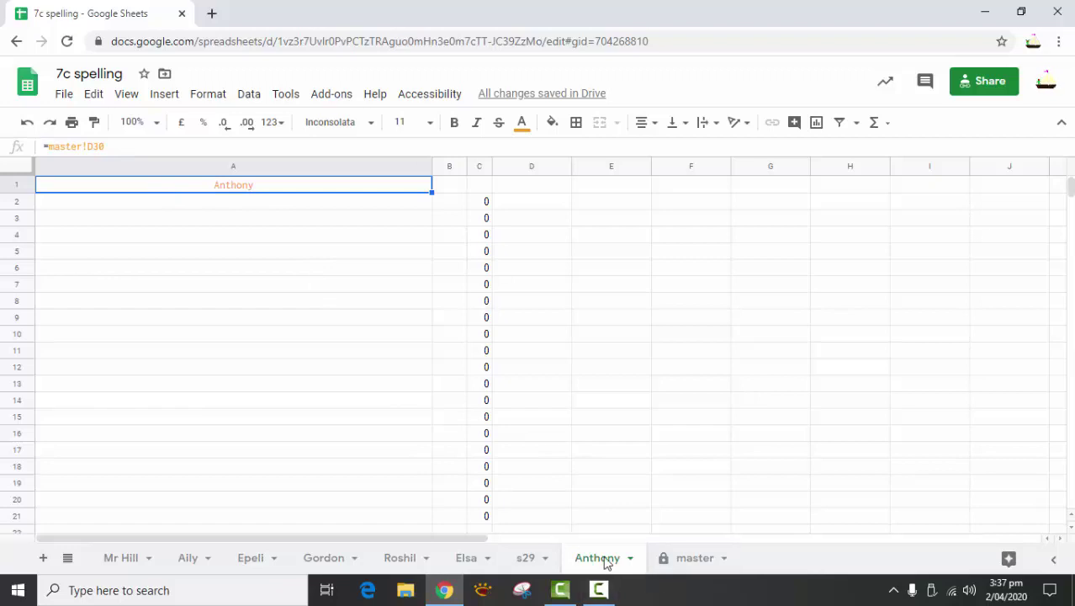
click(691, 561)
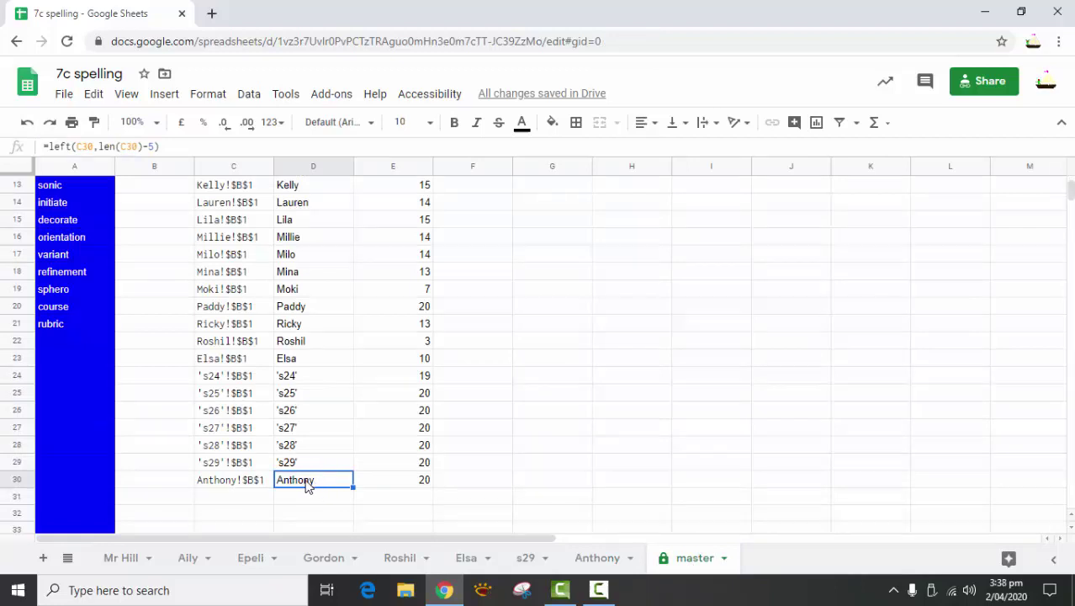
click(602, 557)
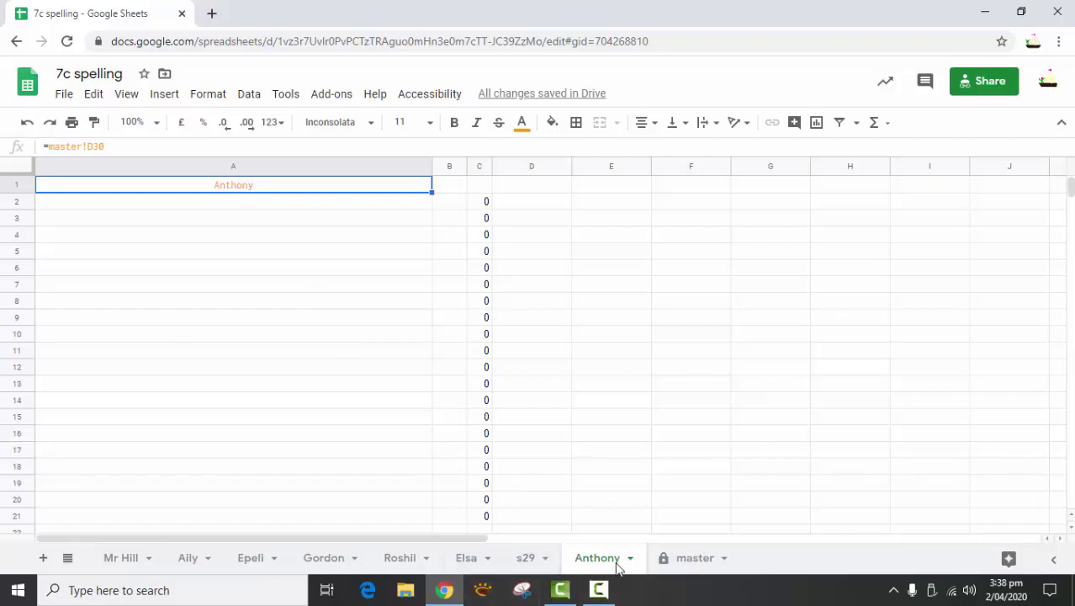
click(681, 566)
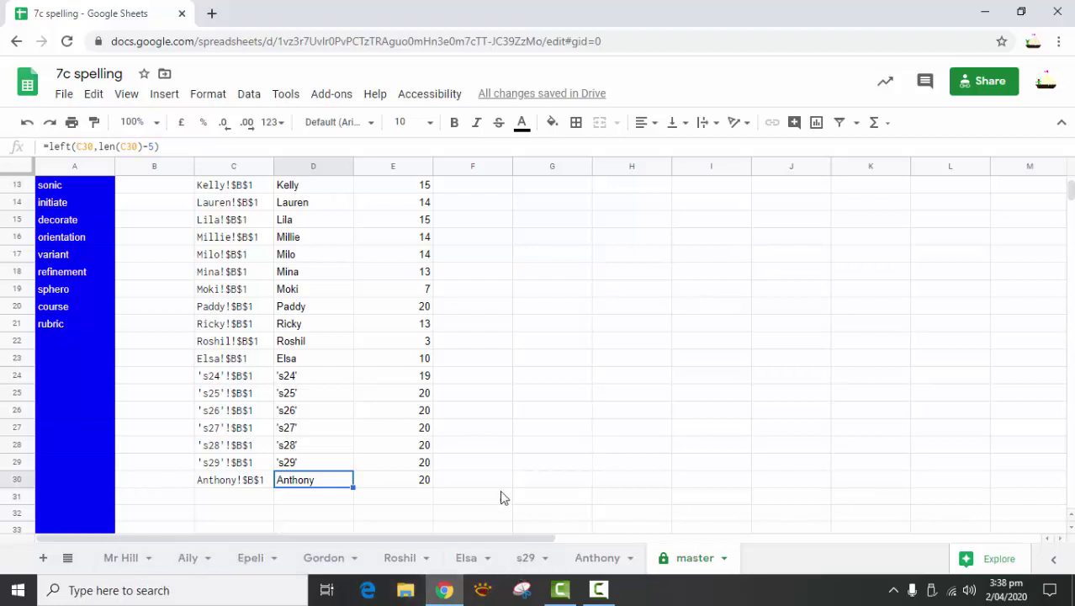
click(212, 166)
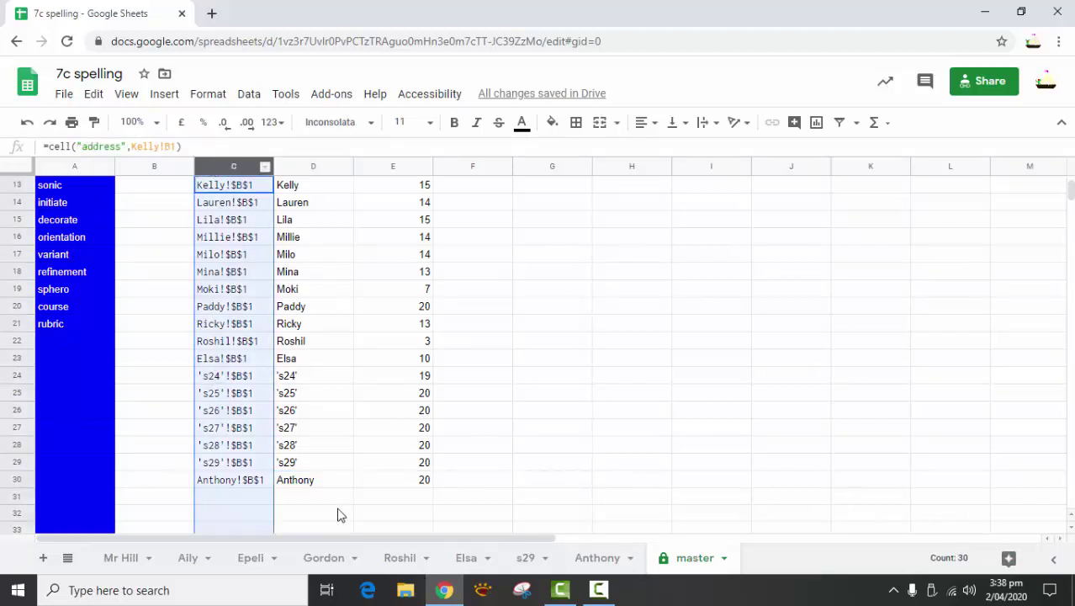
scroll(168, 449, up, 1)
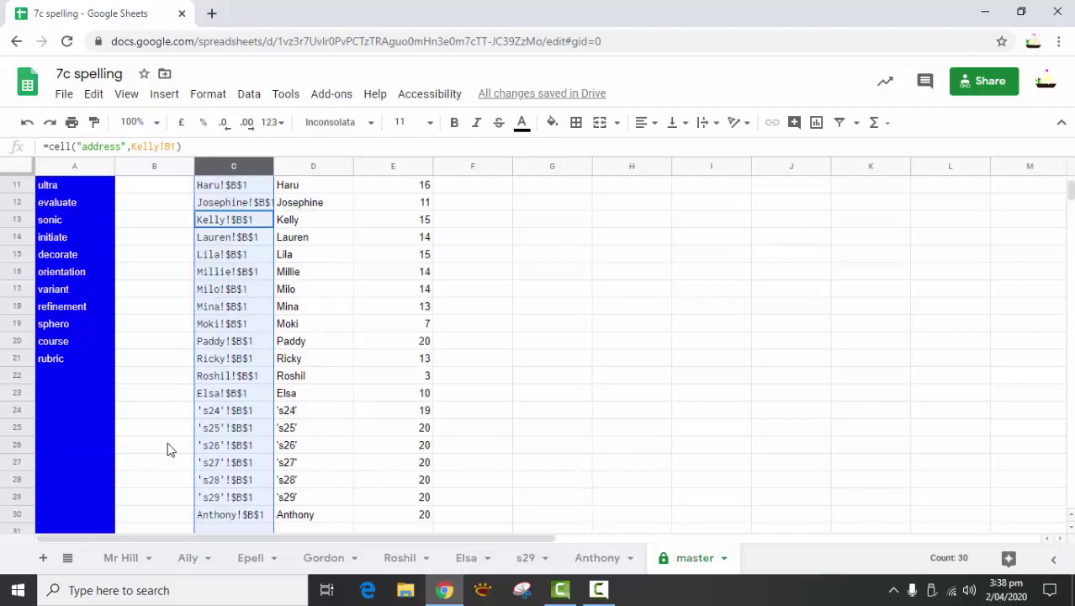
scroll(168, 449, up, 5)
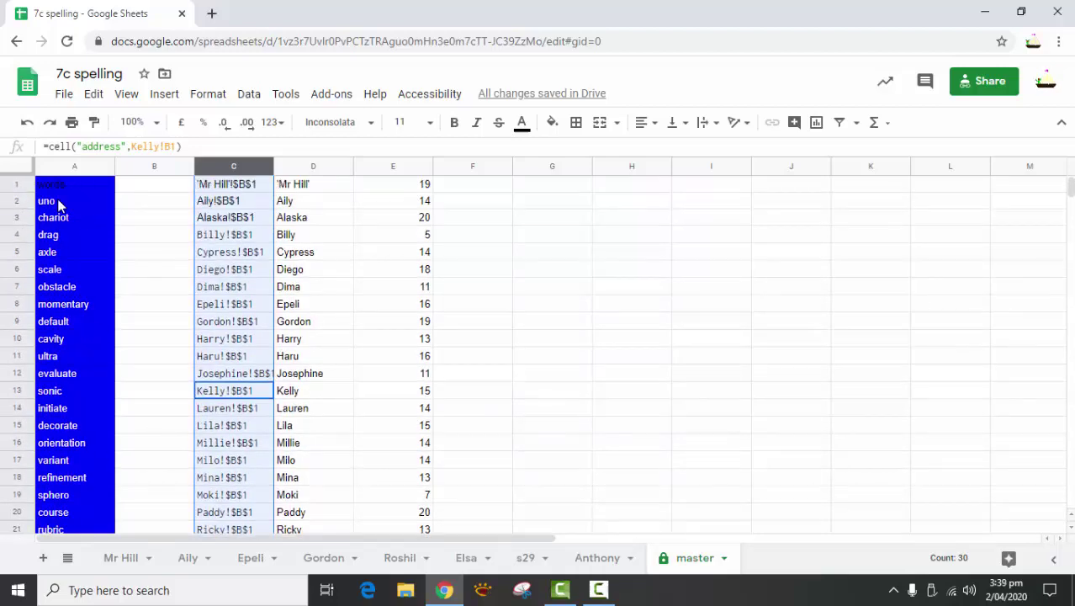
scroll(160, 330, down, 5)
scroll(157, 331, up, 5)
scroll(413, 300, down, 5)
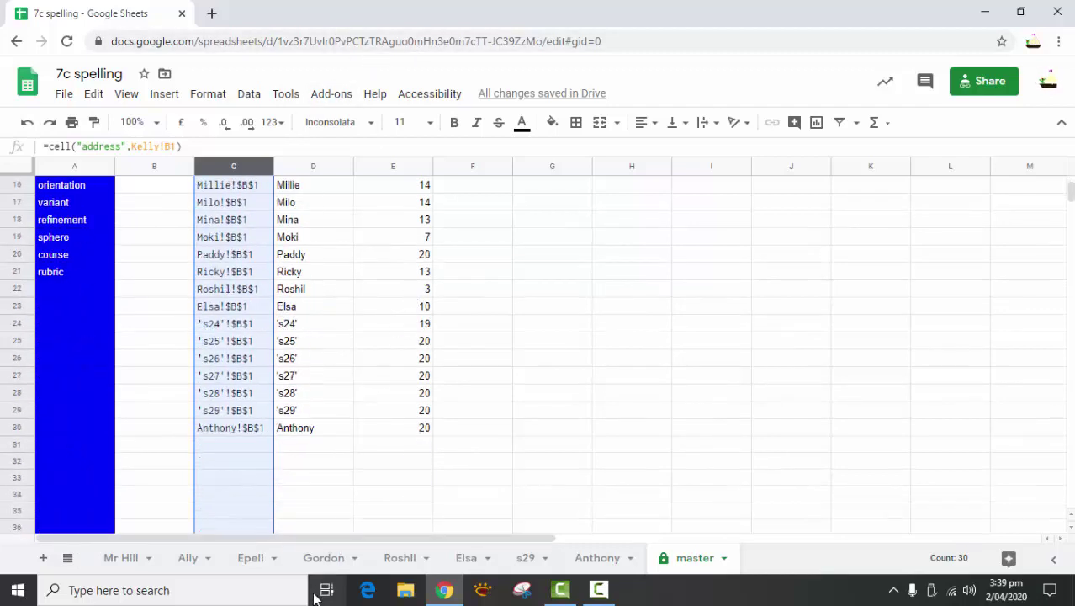
click(120, 558)
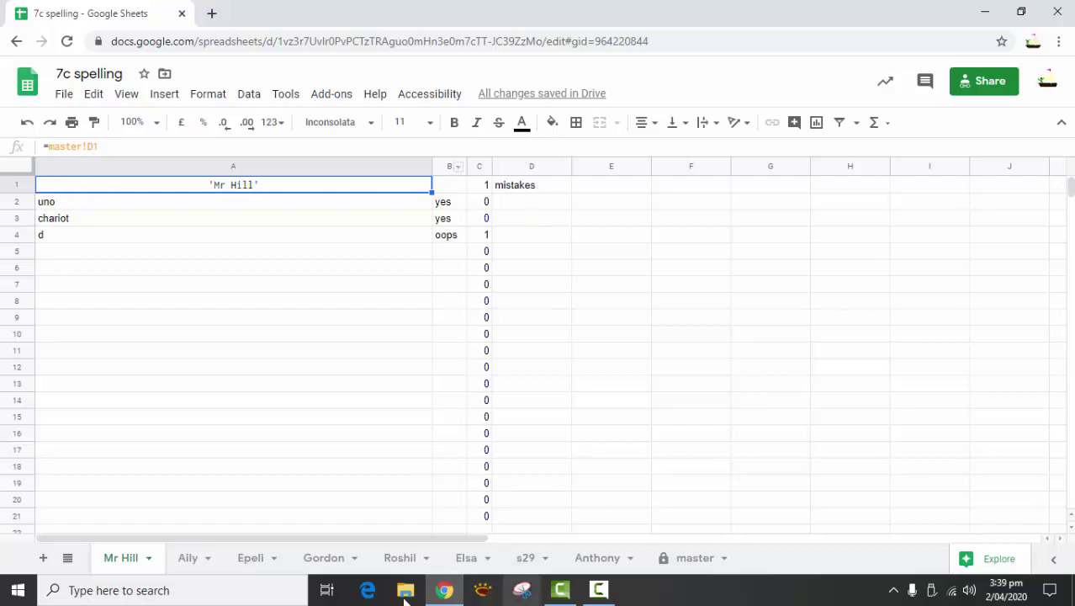
click(149, 560)
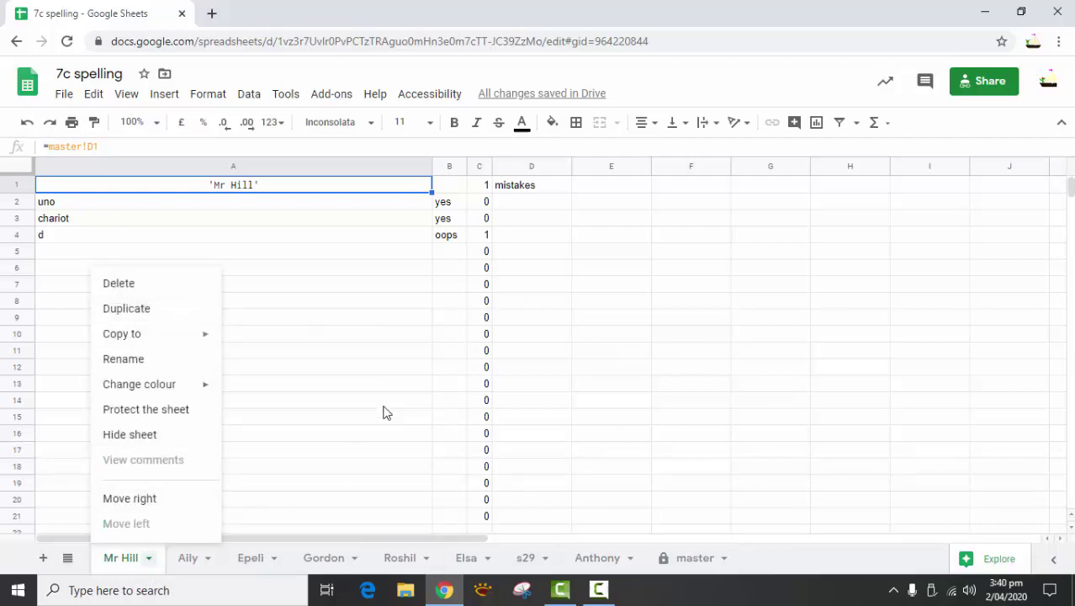
click(324, 372)
click(695, 561)
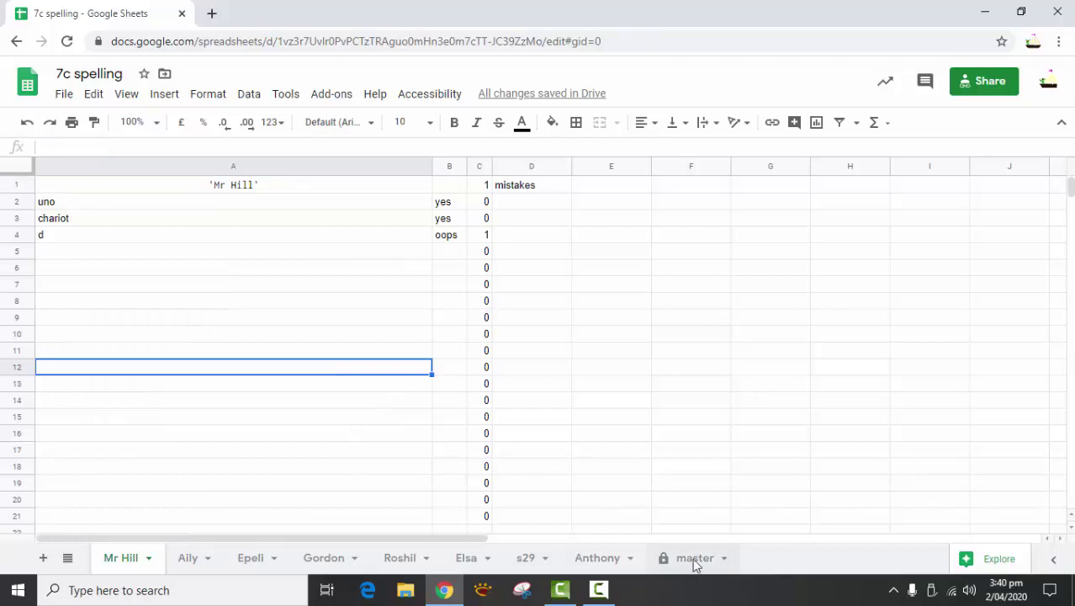